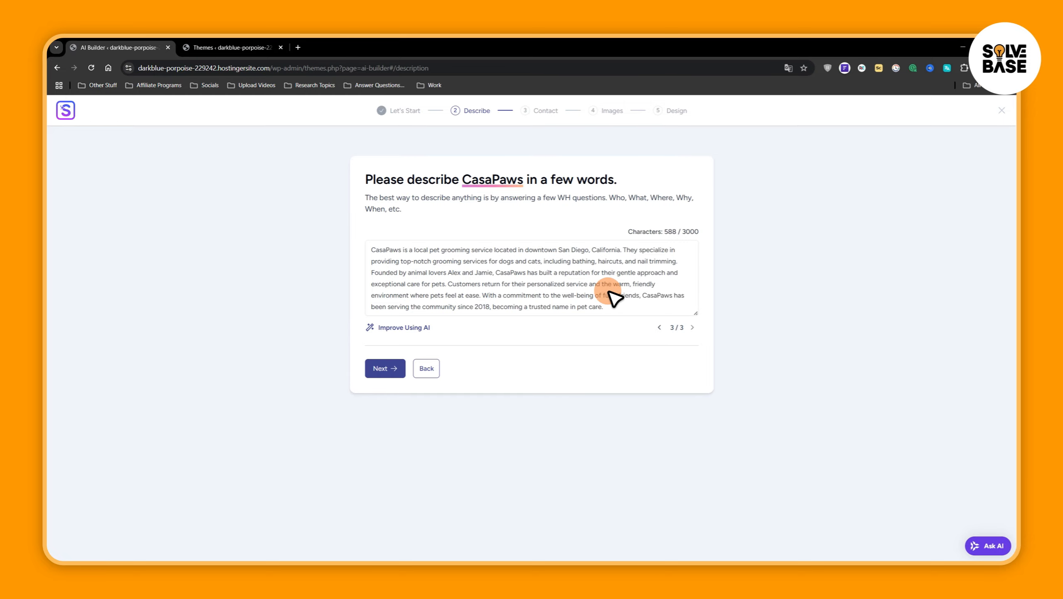
Replace the CasaPaws description with the copied text about a pet accessories store and continue to the contact details
left_click_drag(616, 308, 344, 249)
key("Delete")
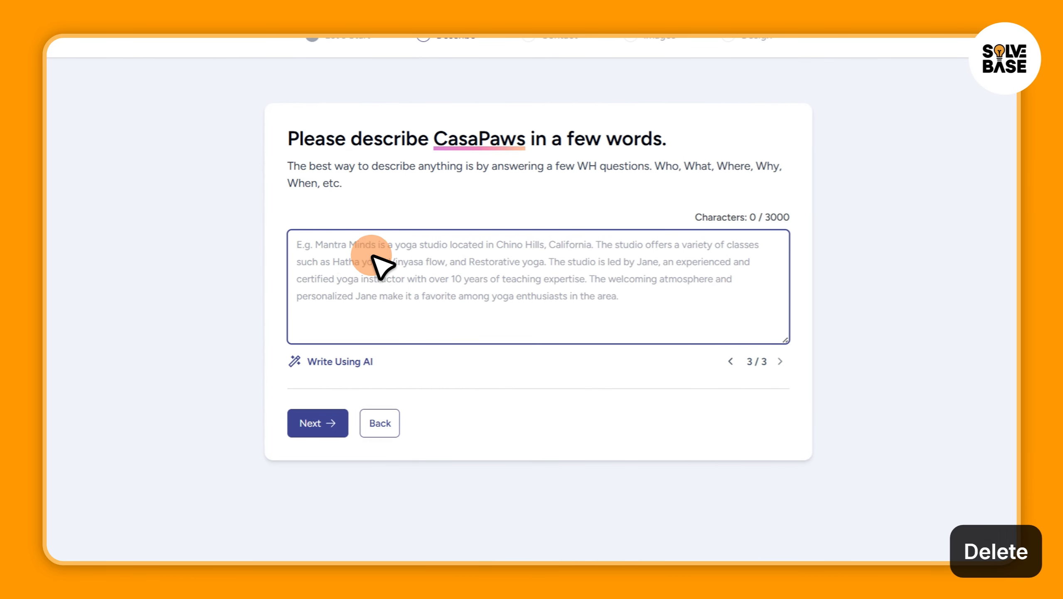
type("CasaPaws is a beloved pet accessories store located in the heart of the community. Specializing in high-quality products for dogs and cats, CasaPaws offers a diverse range of items including collars, leashes, toys, and beds. The store is dedicated to enhancing the lives of pets and their owners, providing expert advice from a passionate team of pet lovers. Since its establishment, CasaPaws has become a go-to destination for pet enthusiasts who appreciate personalized service and a curated selection of unique accessories that cater to their furry friends.")
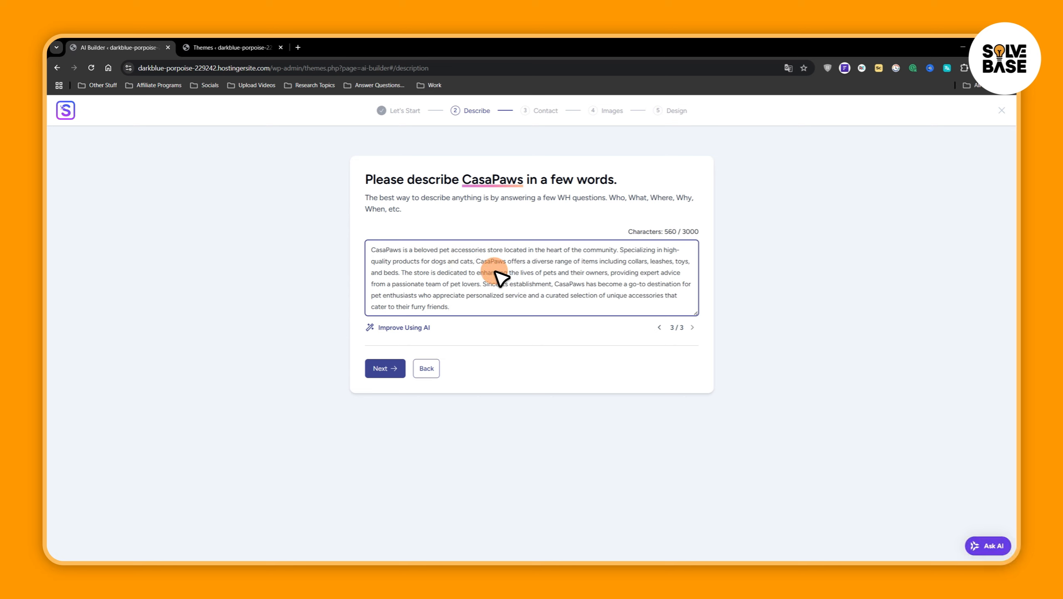
left_click(384, 368)
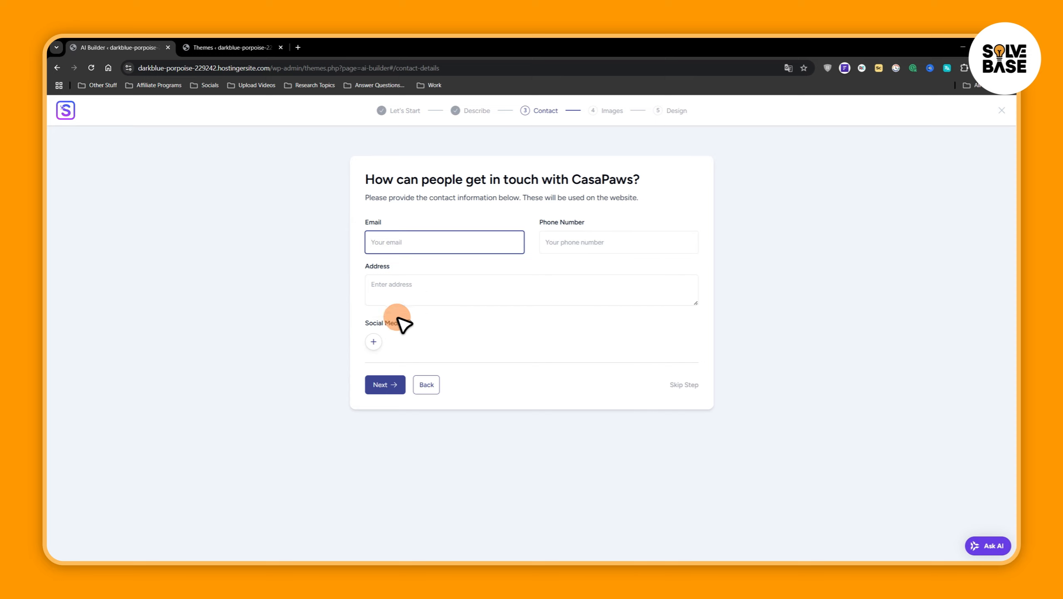
Fill in the business e-mail, phone number and address for CasaPaws
mouse_move(409, 328)
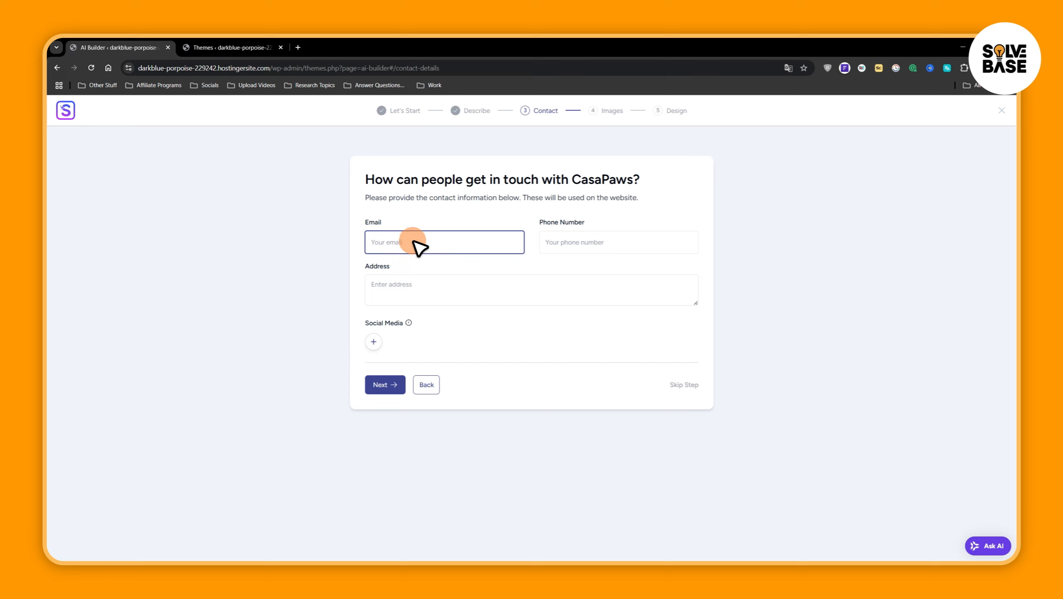
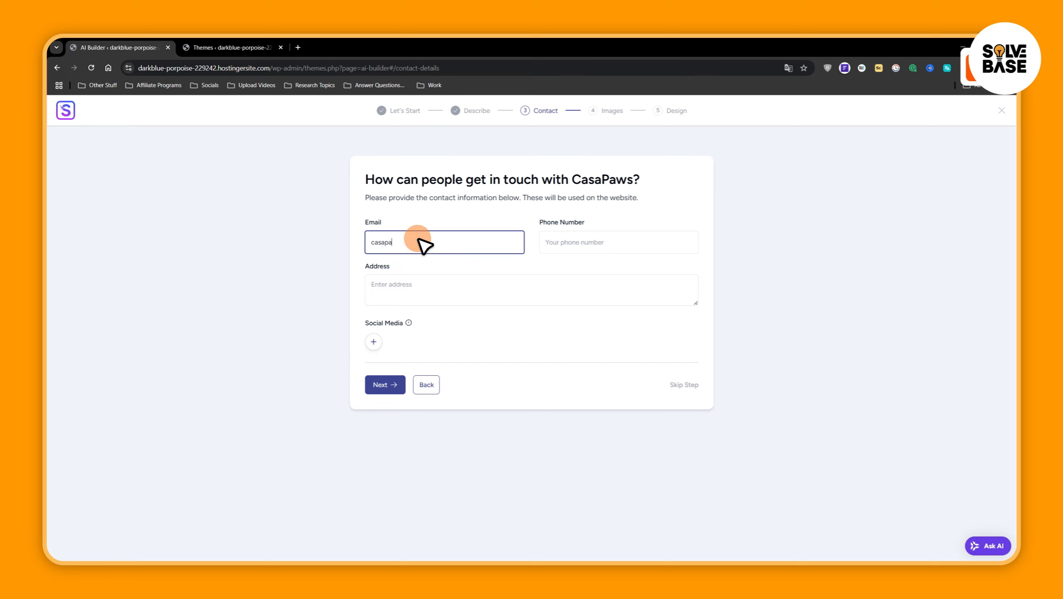
key("ctrl+Left")
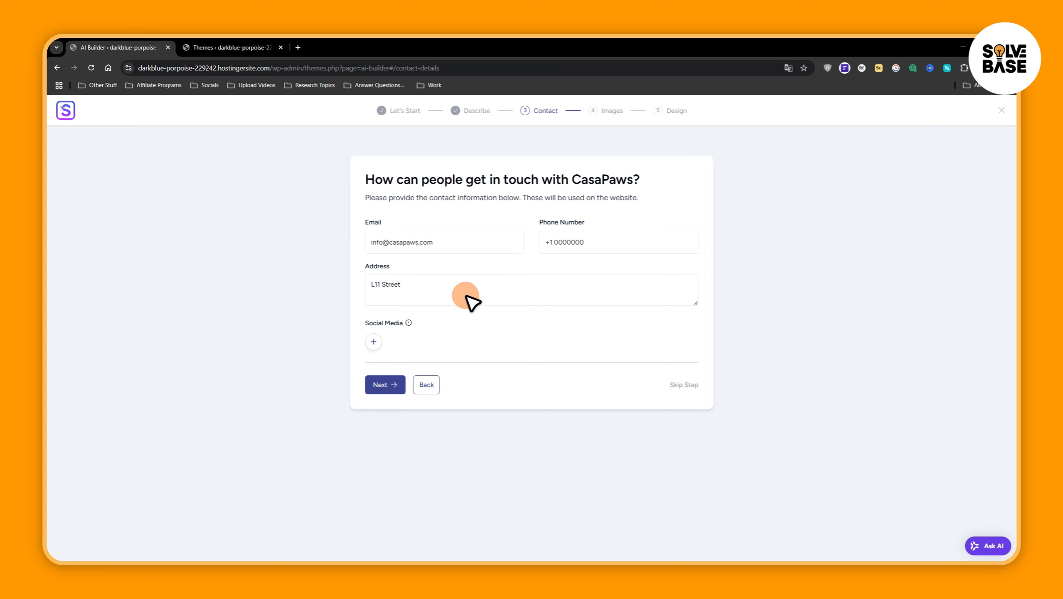
mouse_move(412, 326)
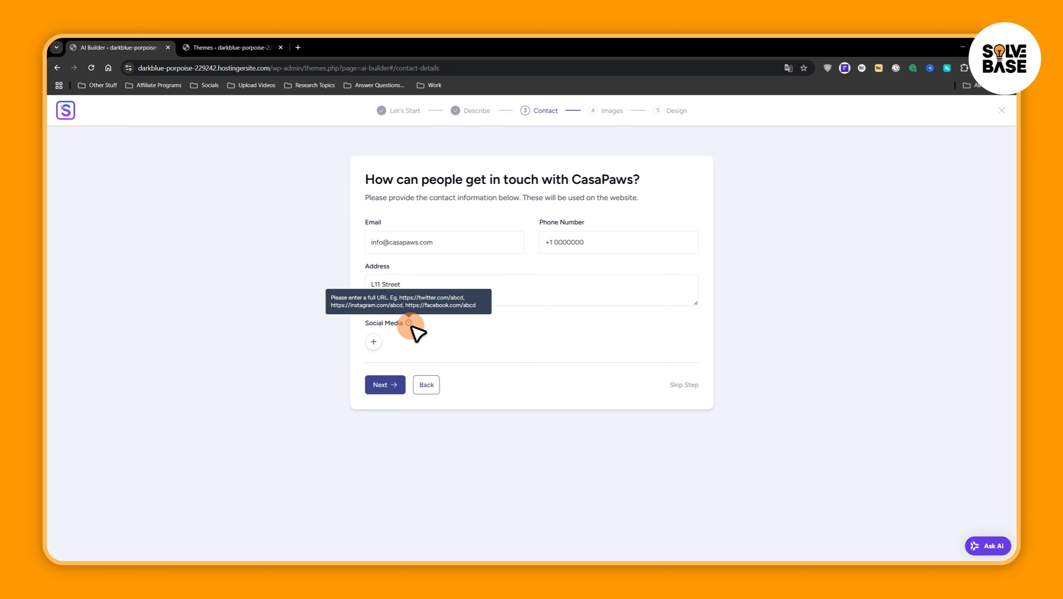
left_click(373, 342)
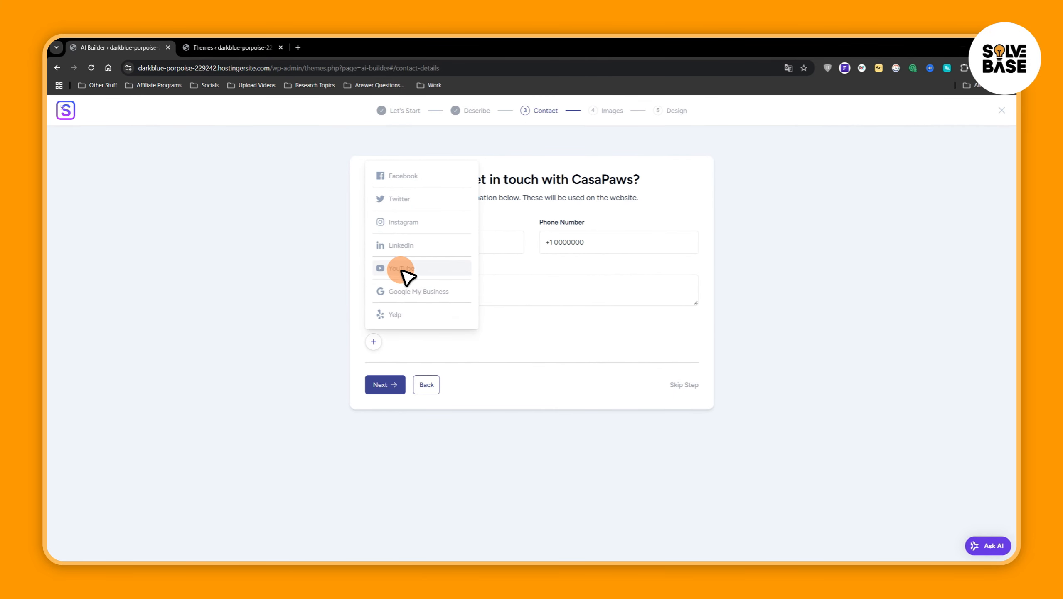
left_click(403, 269)
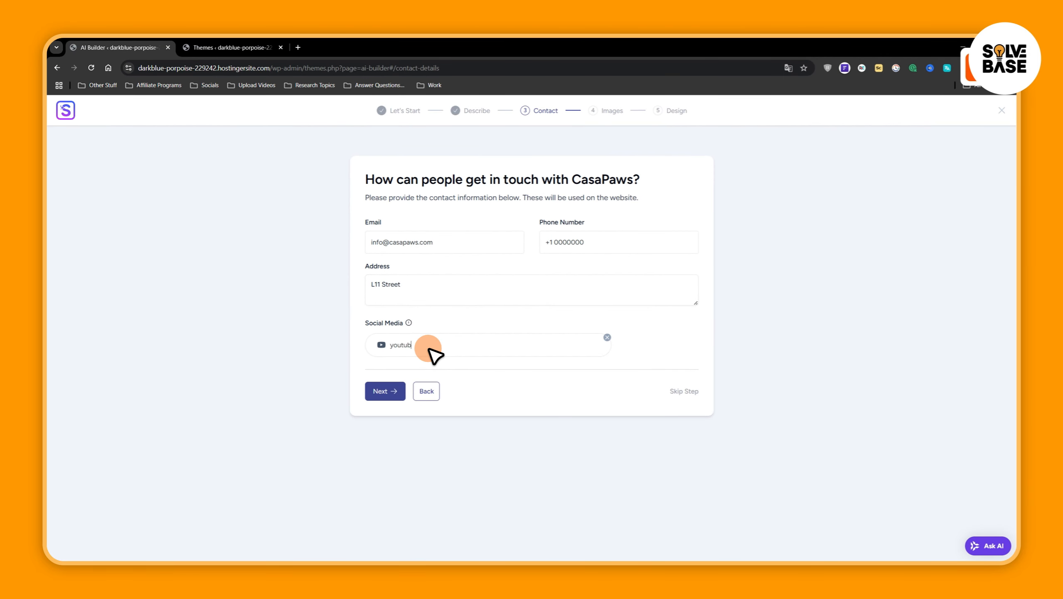
type("youtube.com/@solvebase")
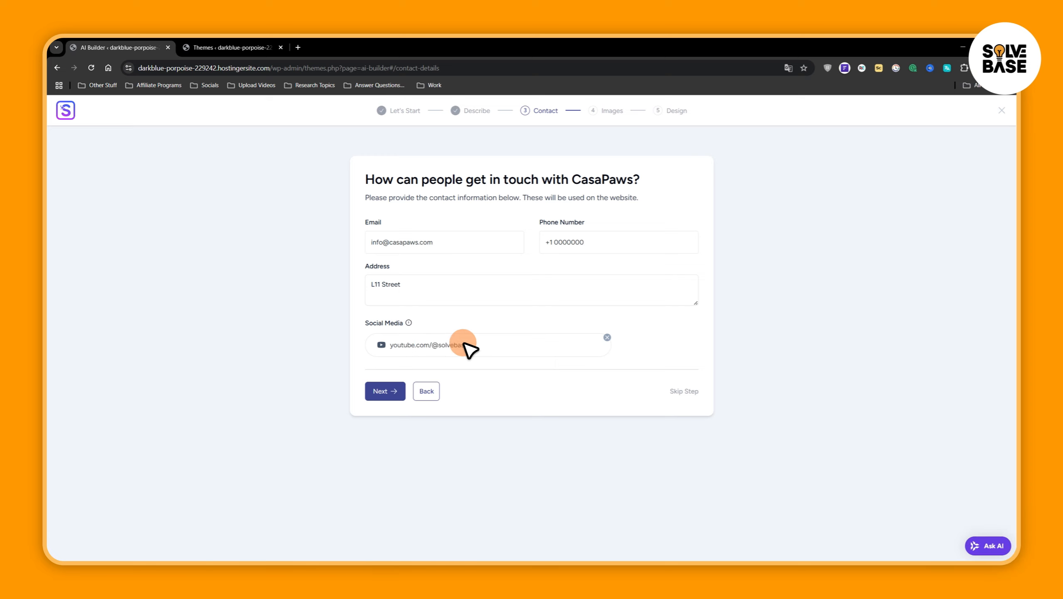
left_click(386, 390)
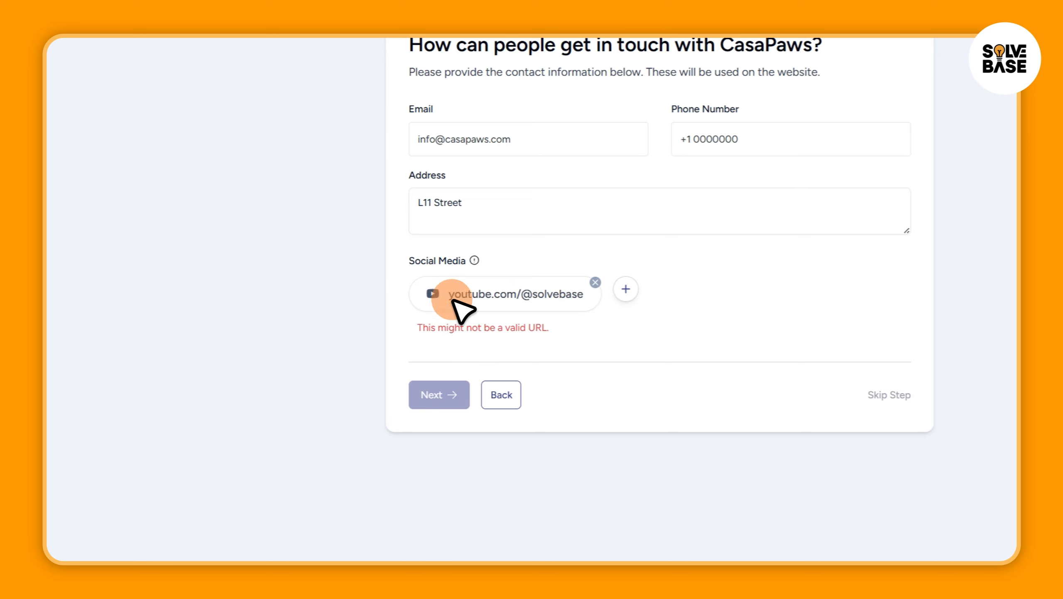
left_click(595, 283)
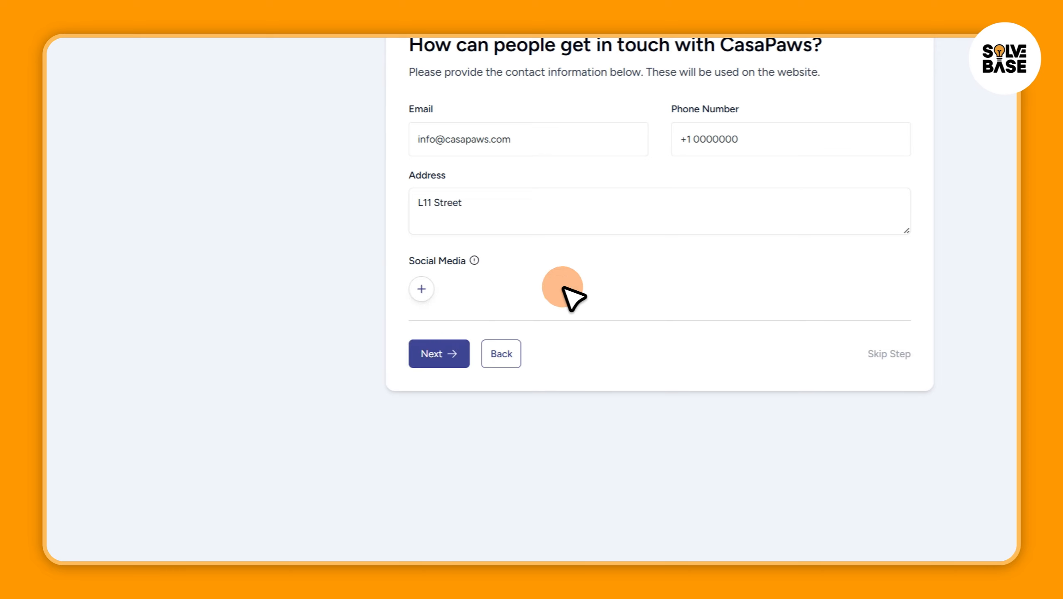
left_click(422, 290)
left_click(457, 178)
left_click(488, 294)
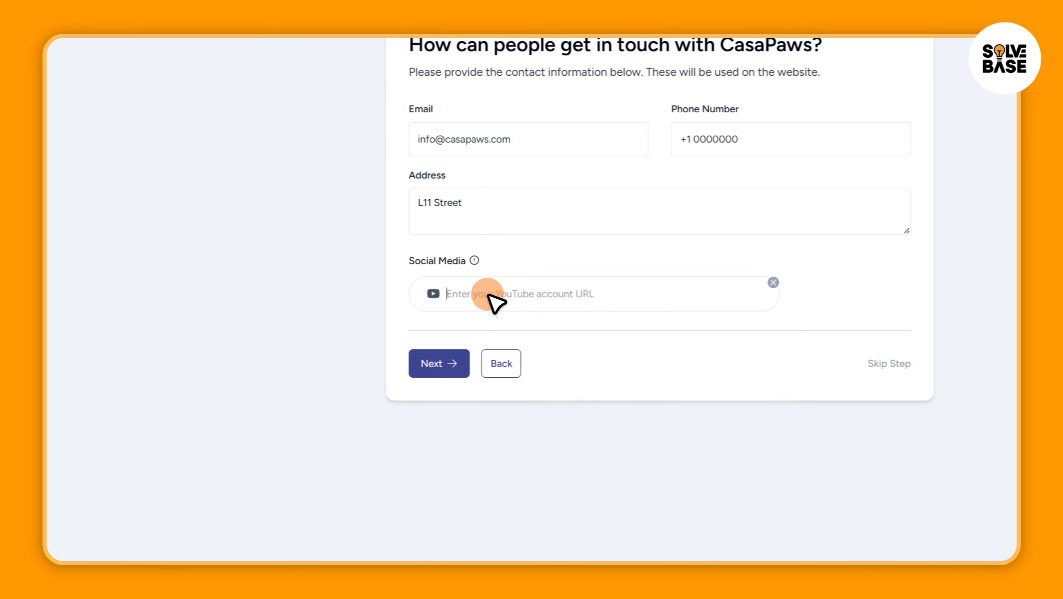
type("ht")
type("t")
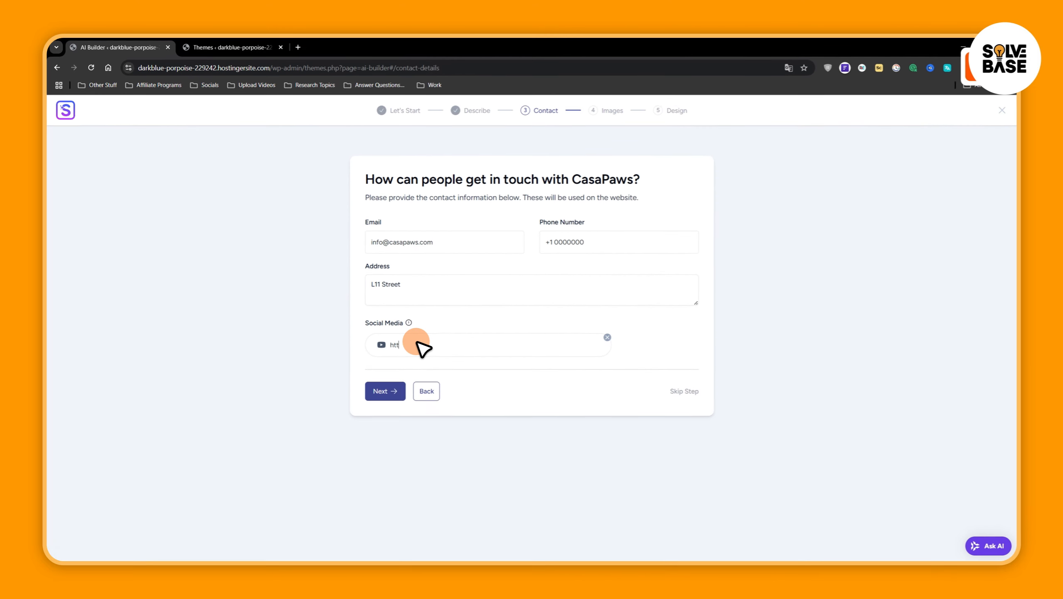
type("ps://w")
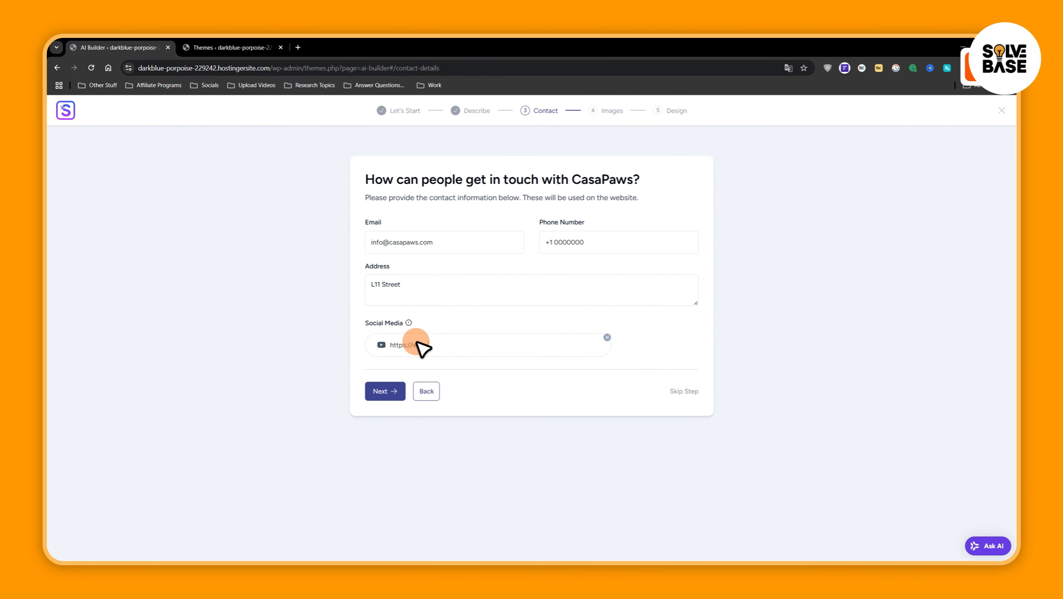
type("ww.youtube.com/@solvebase")
left_click(383, 390)
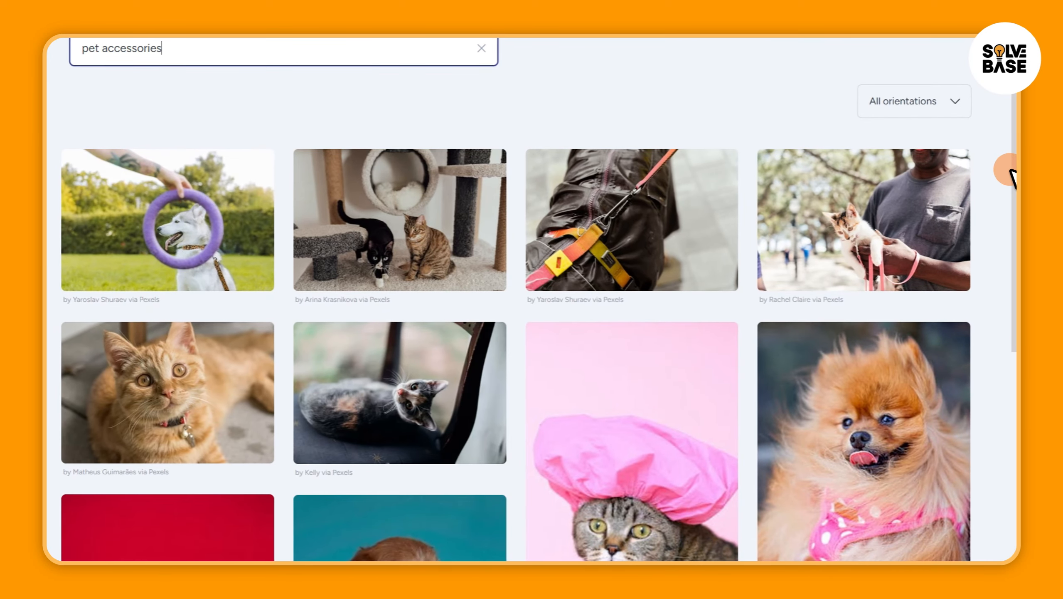
Select eight pet accessories photos: dog carrier, purple ring, cat tree, yellow harness, silver truck, puppy, Pomeranian and held kitten
left_click_drag(1015, 261, 1015, 285)
left_click_drag(1009, 209, 1009, 318)
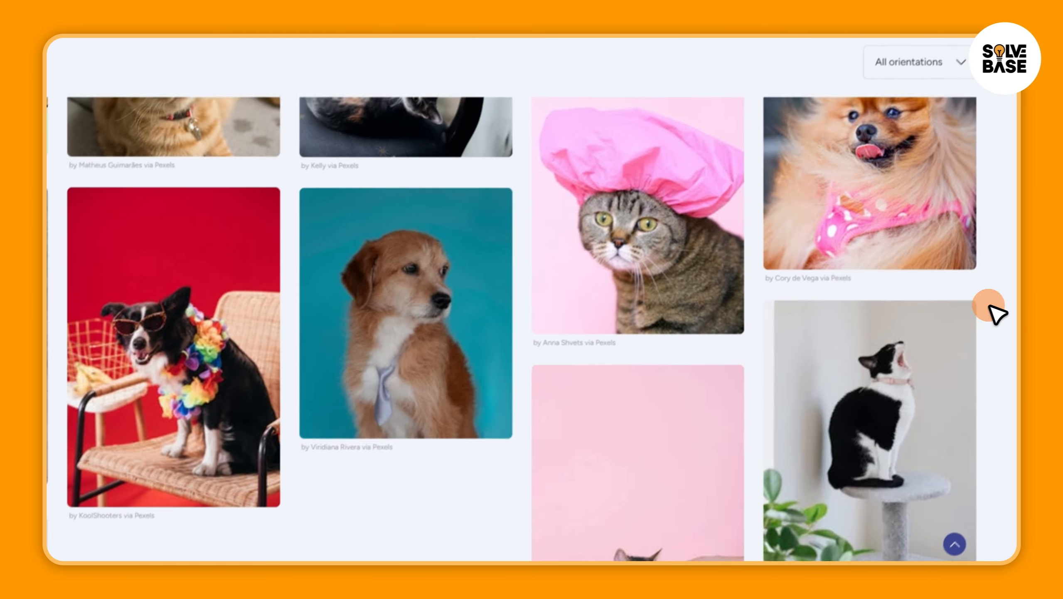
left_click_drag(1012, 299, 1015, 179)
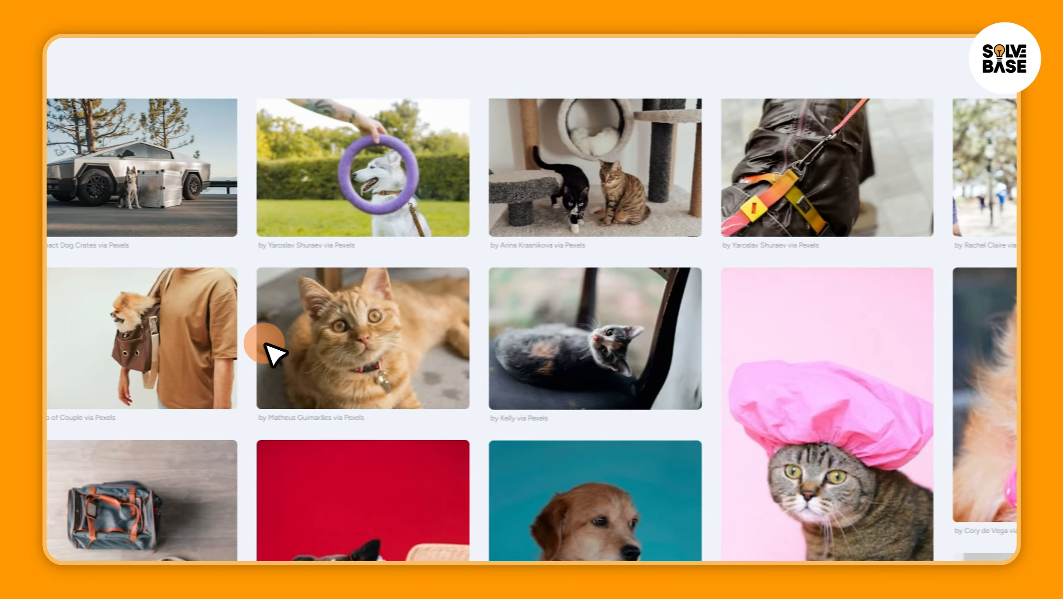
left_click(219, 337)
left_click(498, 195)
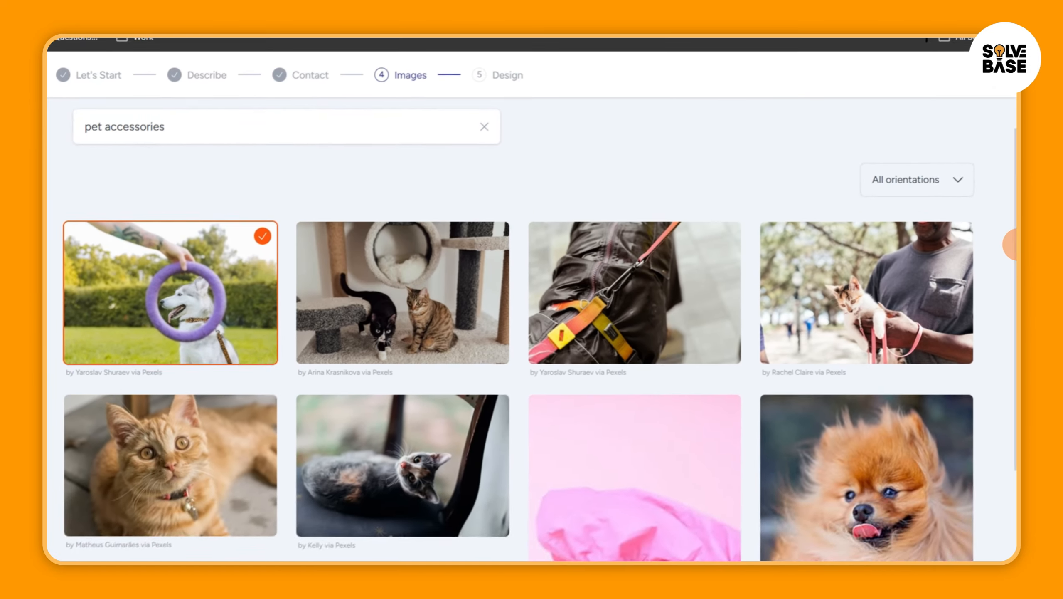
left_click_drag(1015, 243, 1015, 193)
left_click(708, 193)
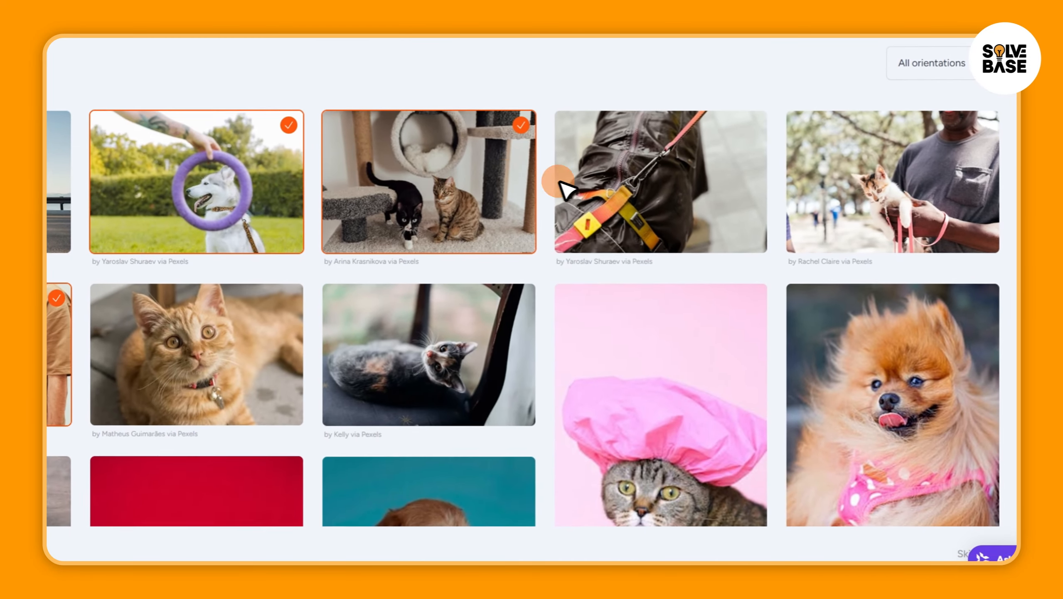
left_click(930, 193)
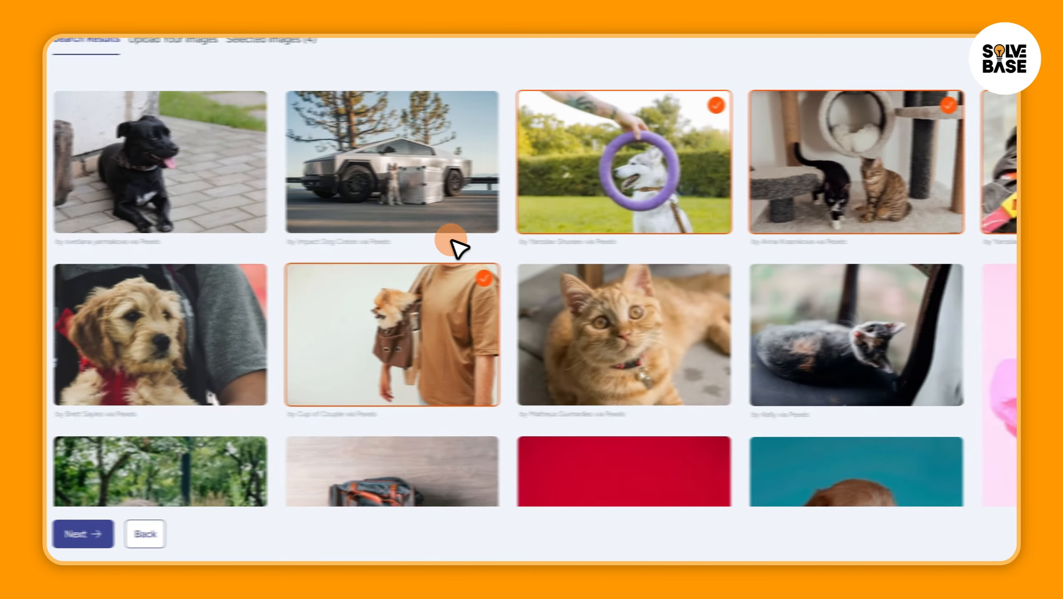
left_click(419, 199)
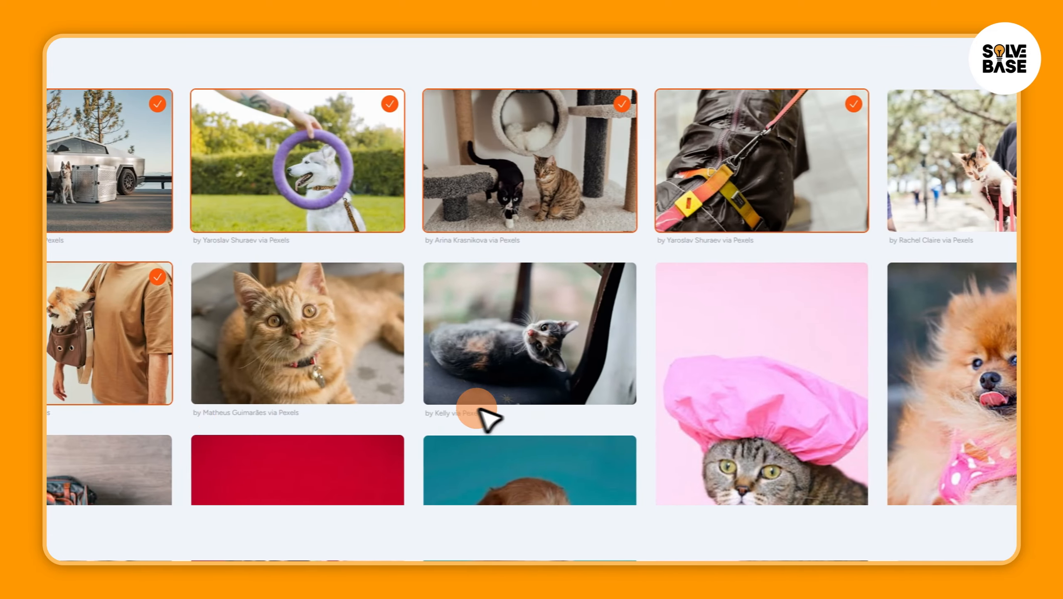
left_click(864, 336)
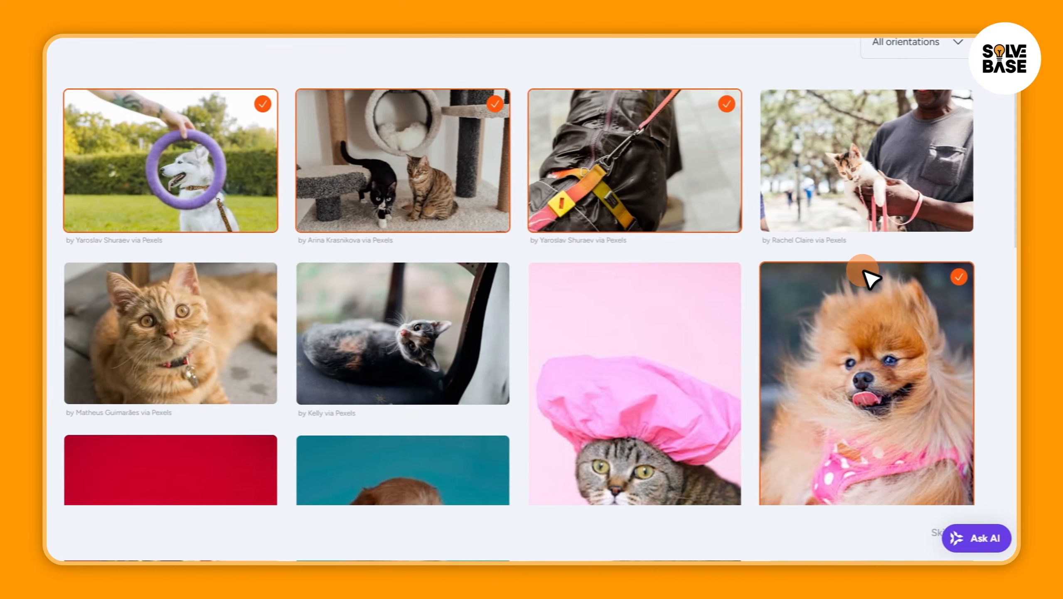
left_click(864, 198)
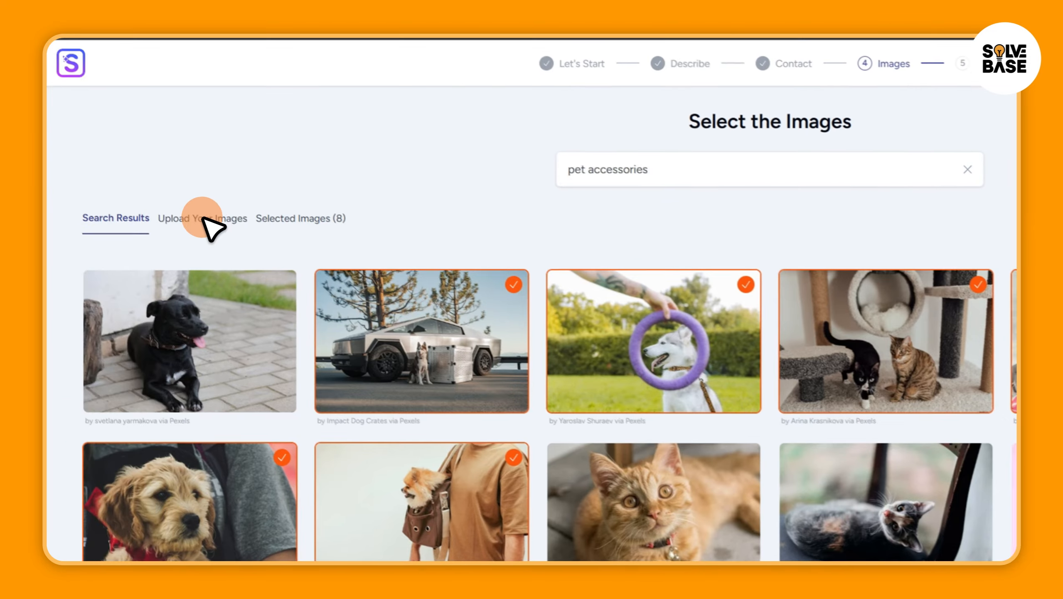
Look at the option for uploading own images and review the selected images before returning to the search results
left_click(206, 39)
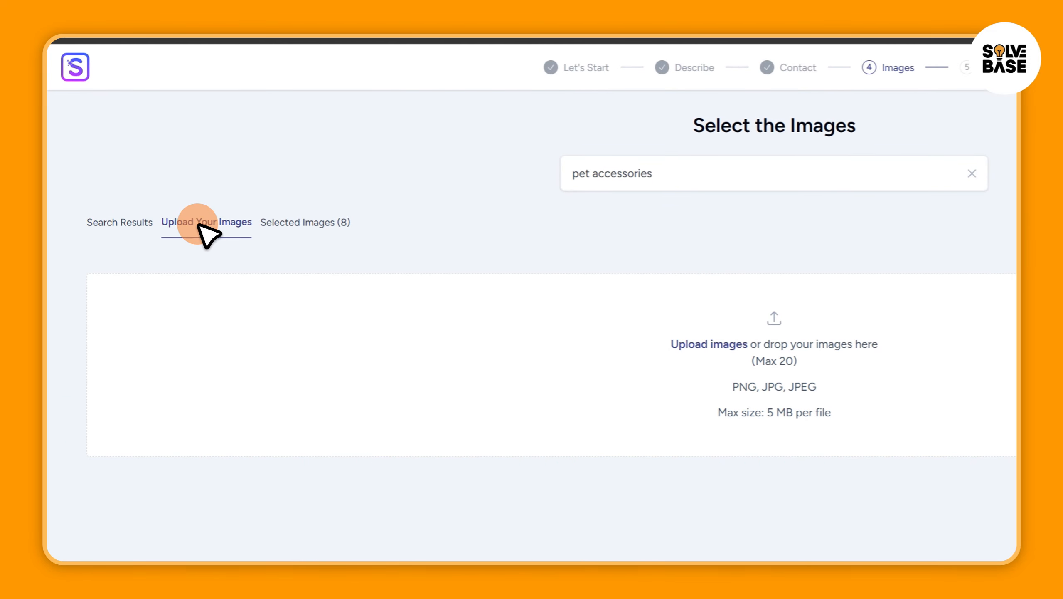
left_click(317, 225)
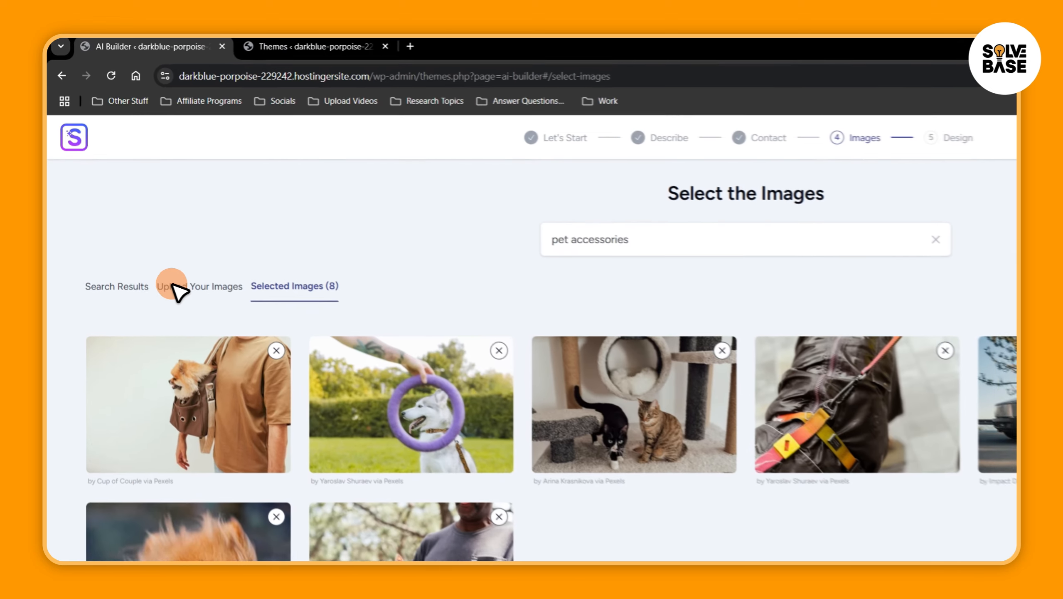
left_click(97, 213)
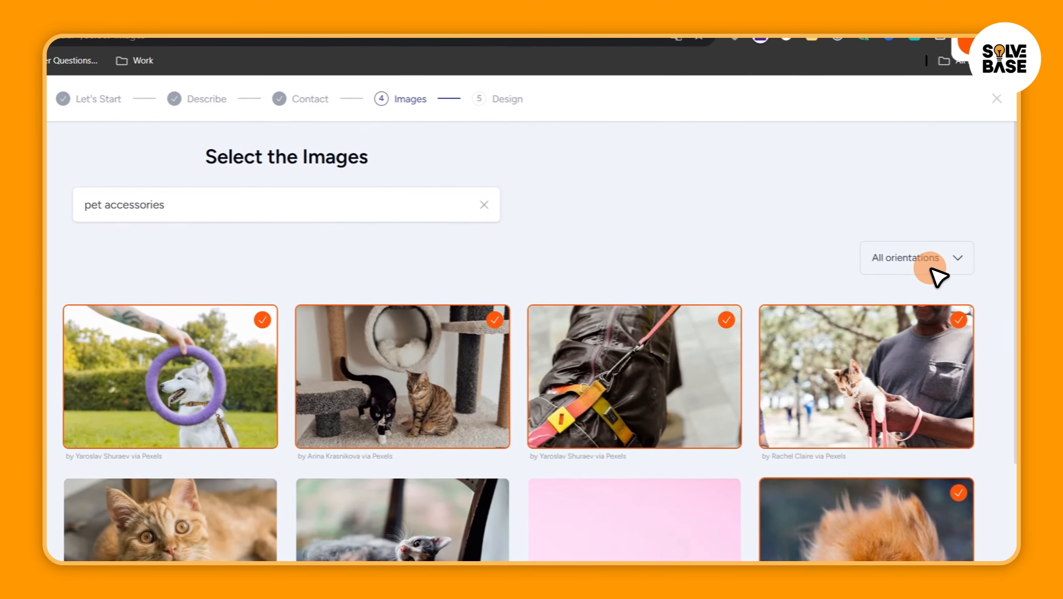
Filter the image results to portrait orientation and restore all orientations
left_click(930, 267)
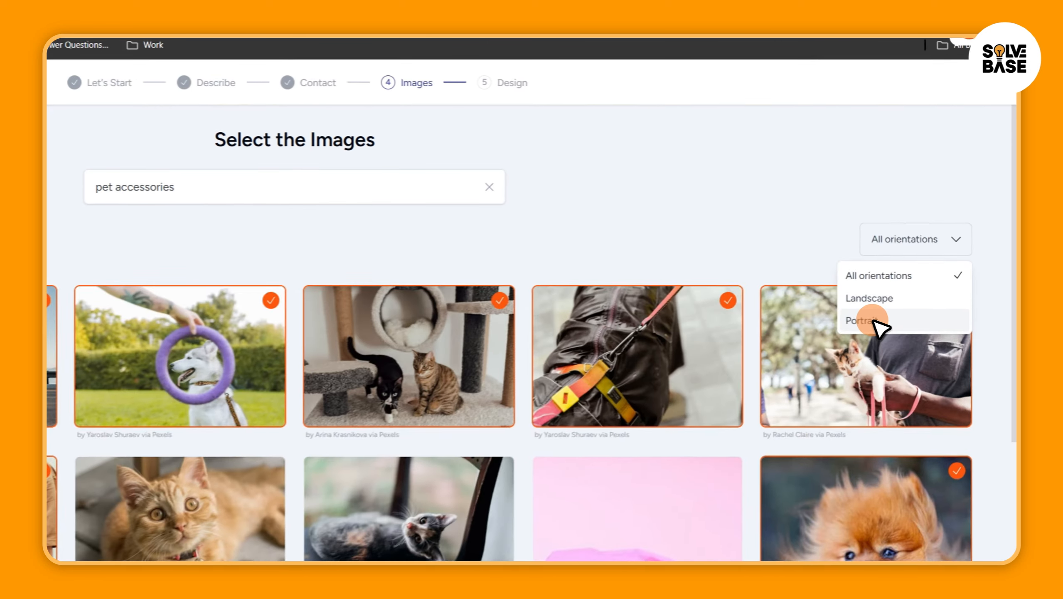
left_click(923, 272)
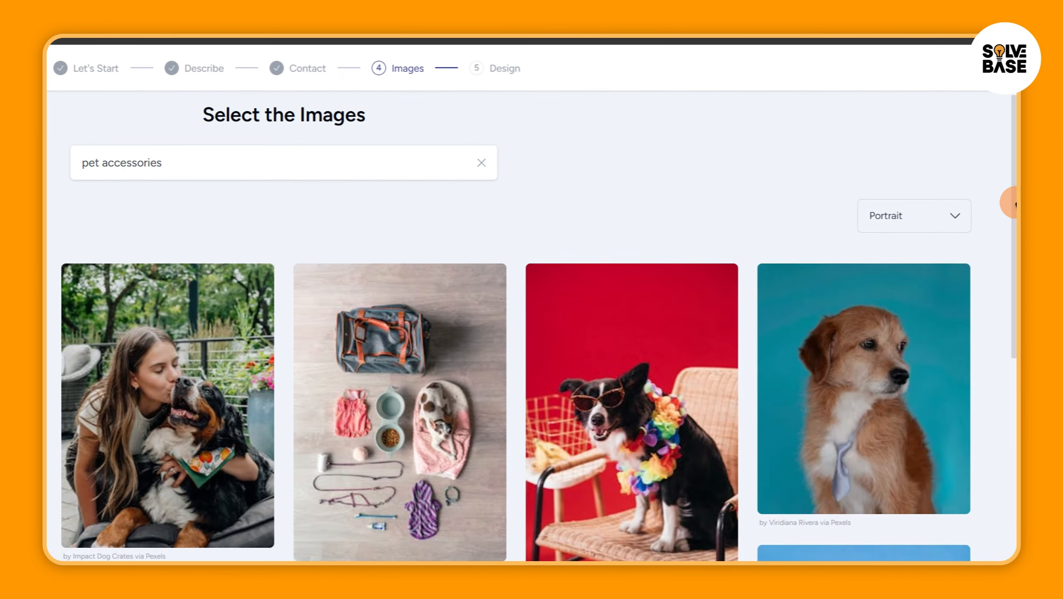
left_click(967, 216)
left_click(943, 241)
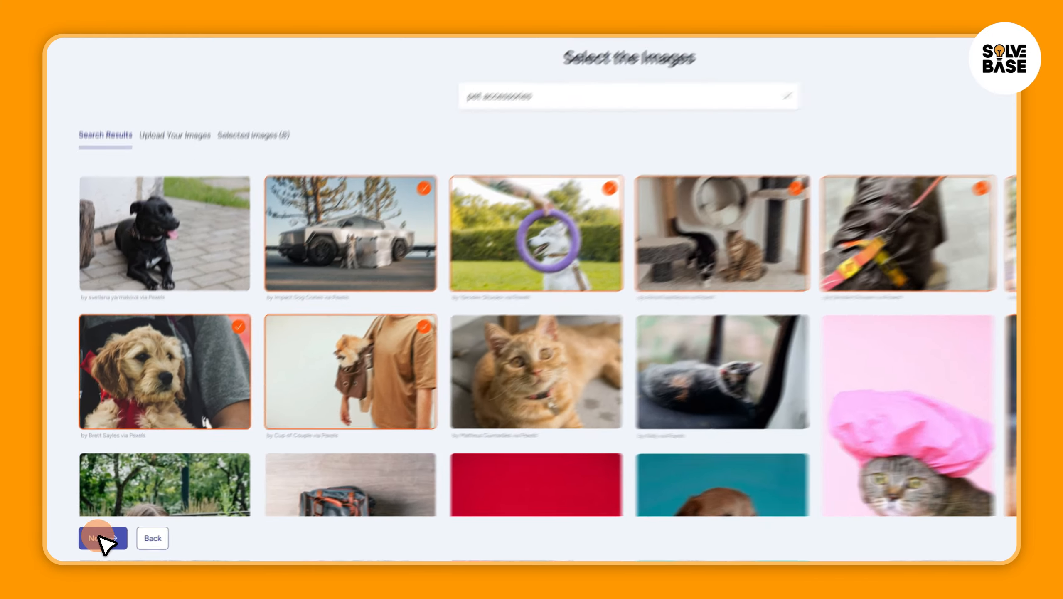
Continue to the design selection with the chosen images and browse the Block Editor templates
left_click(93, 542)
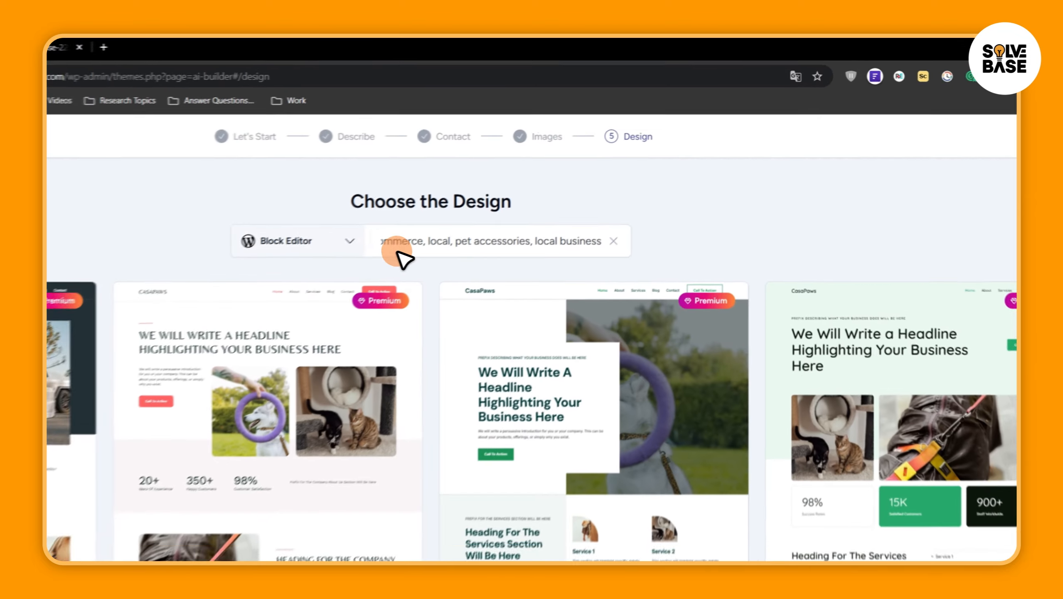
left_click(448, 185)
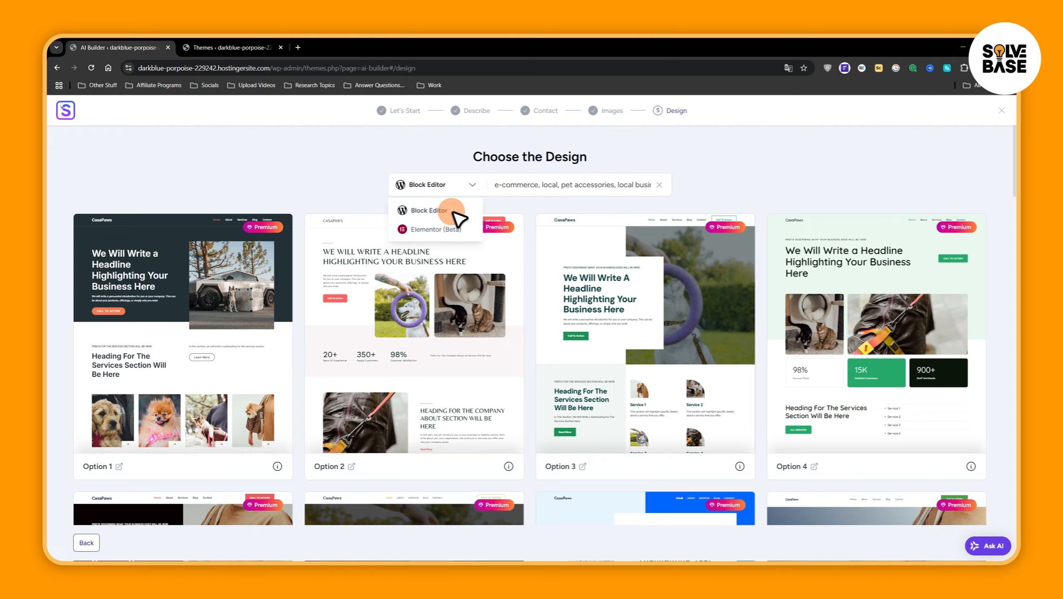
left_click(953, 149)
left_click_drag(1014, 155, 1012, 212)
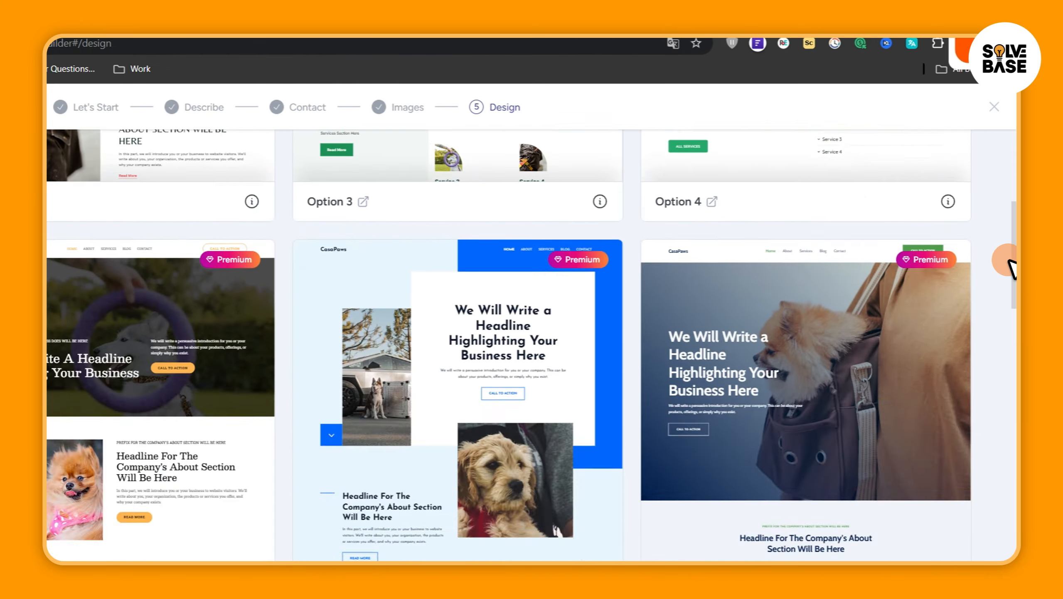
left_click_drag(1010, 267, 1013, 595)
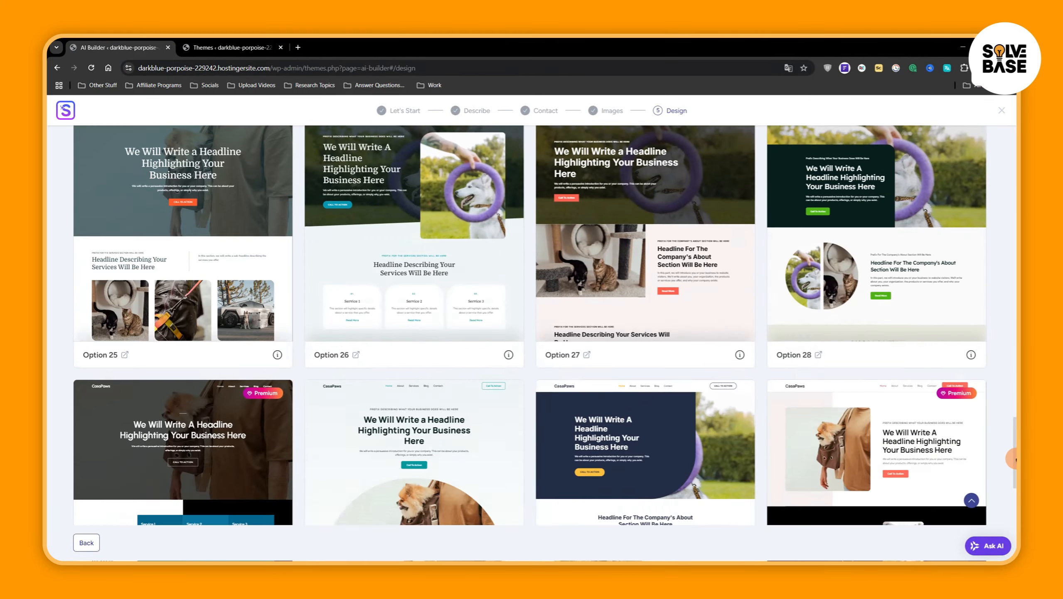
Switch the design templates to the Elementor (Beta) page builder
left_click(454, 186)
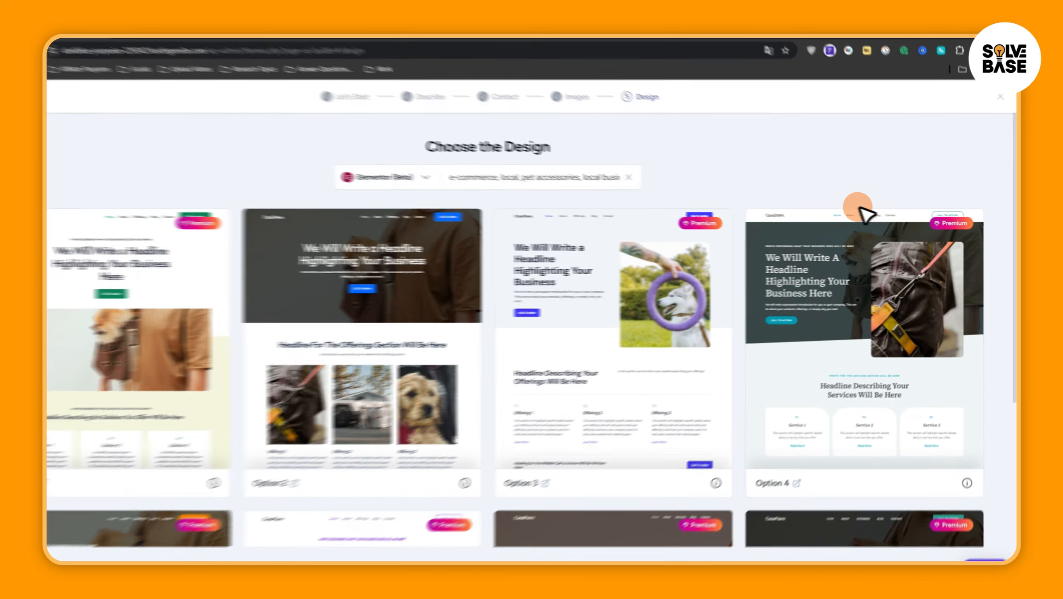
left_click_drag(1014, 187, 1014, 217)
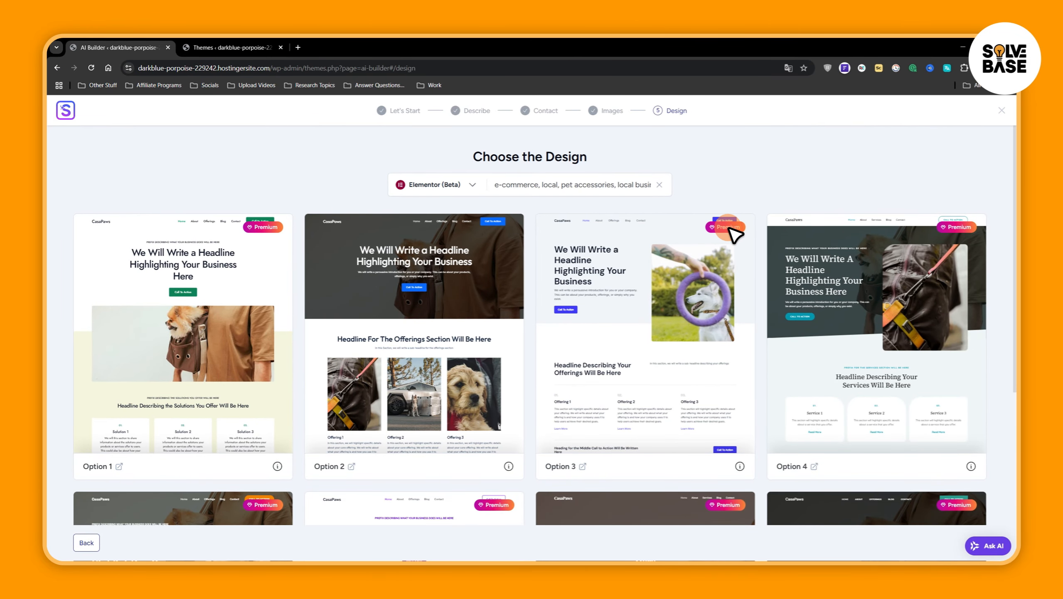
Look through the Option 3 Elementor design and open its full preview
scroll(730, 229, "down", 8)
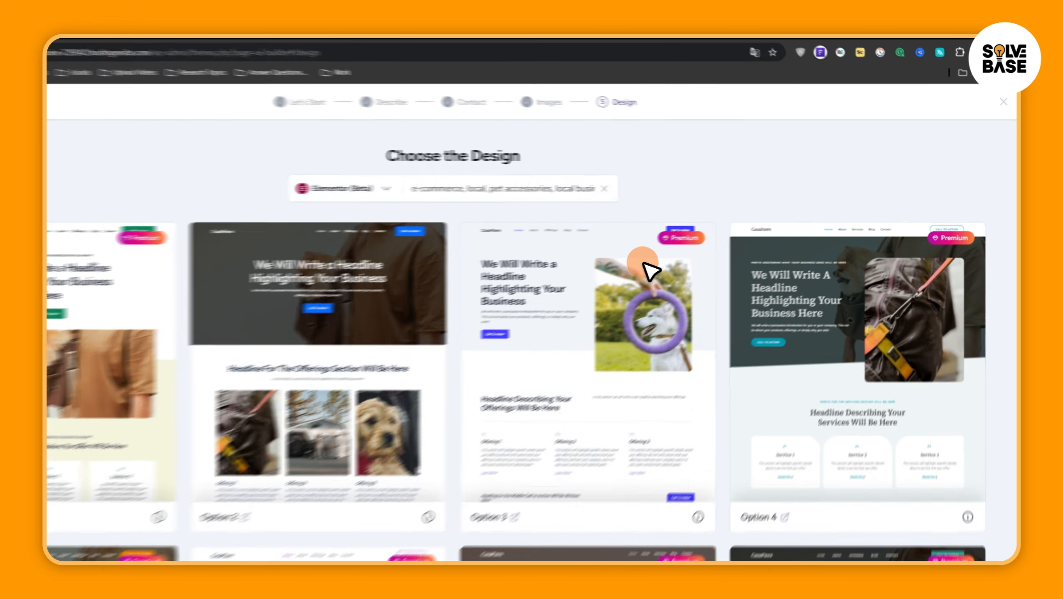
left_click(697, 260)
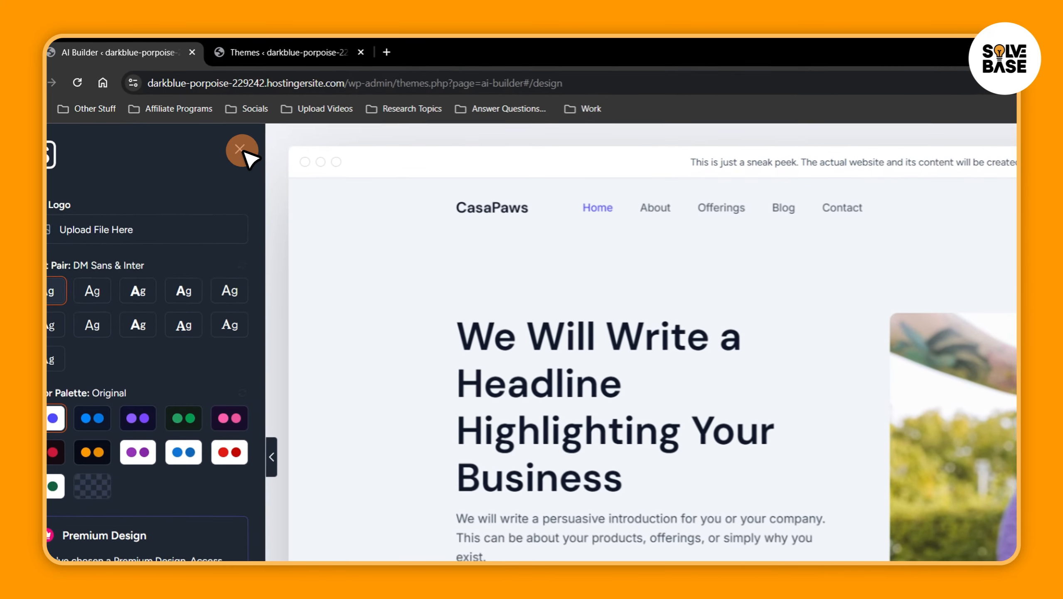
Exit the design preview, discarding the progress, and return to the AI Builder by resuming the previous session
left_click(200, 112)
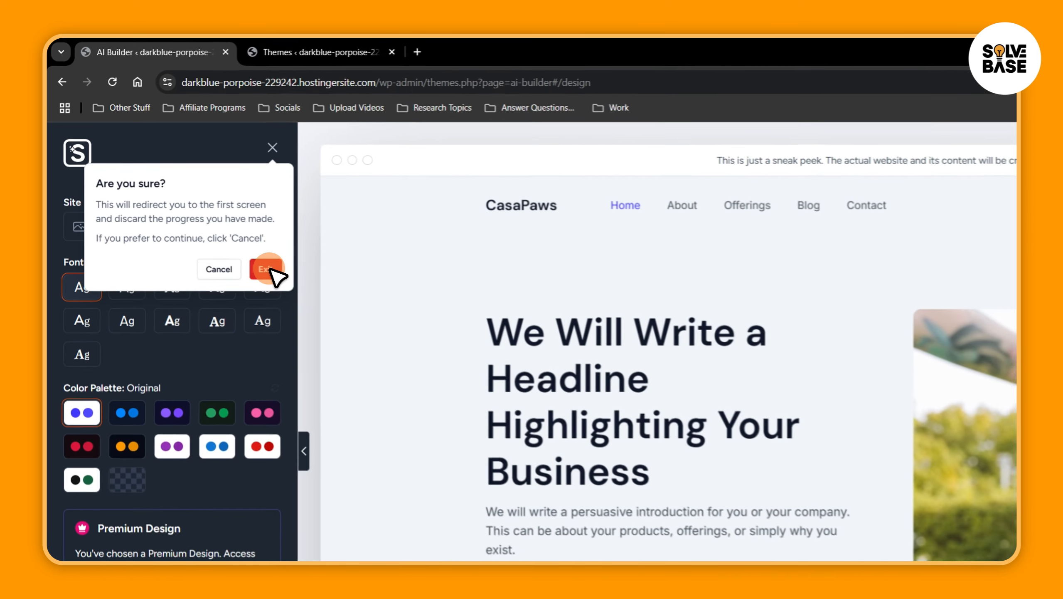
left_click(196, 194)
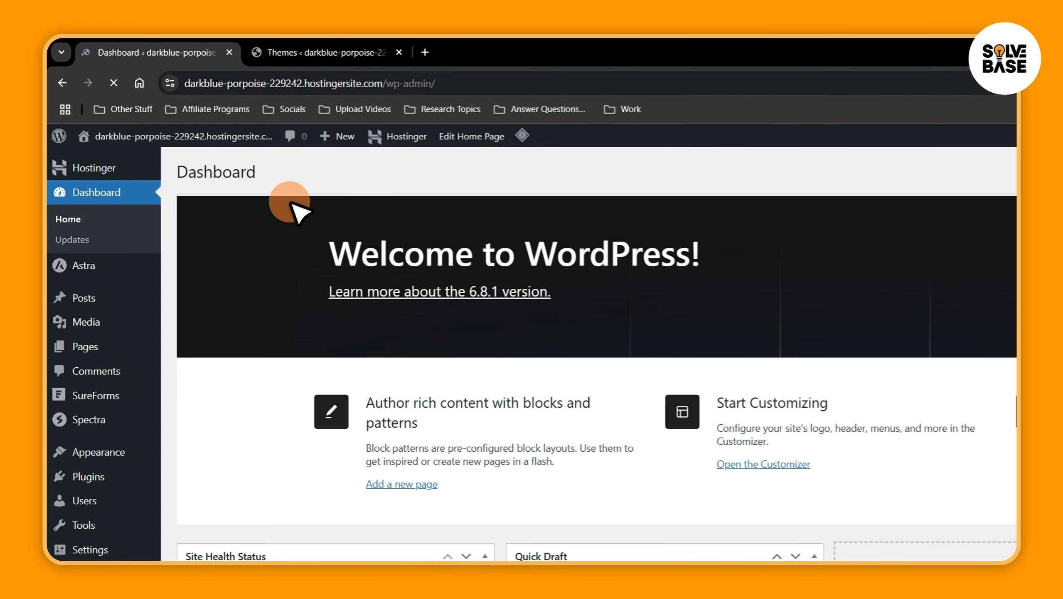
left_click(61, 82)
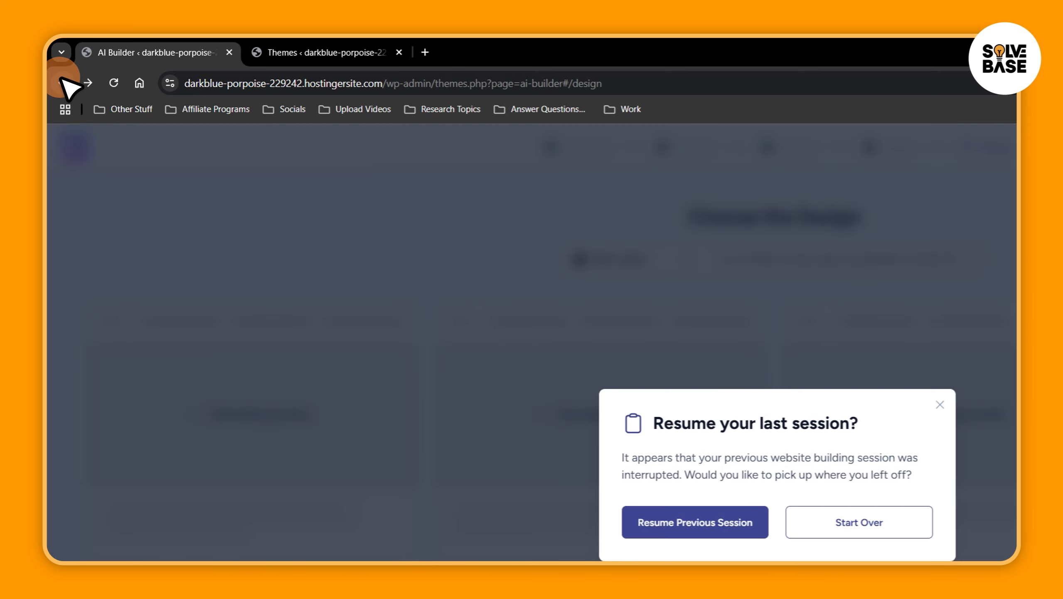
left_click(705, 520)
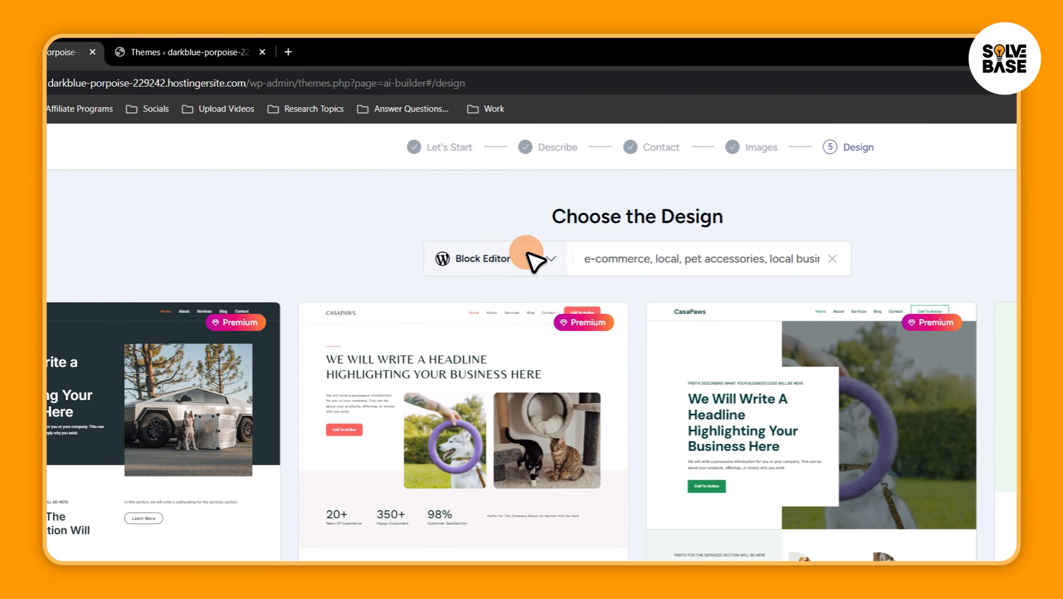
Switch the design templates to Elementor (Beta) and browse the available designs down to Option 12
left_click(534, 260)
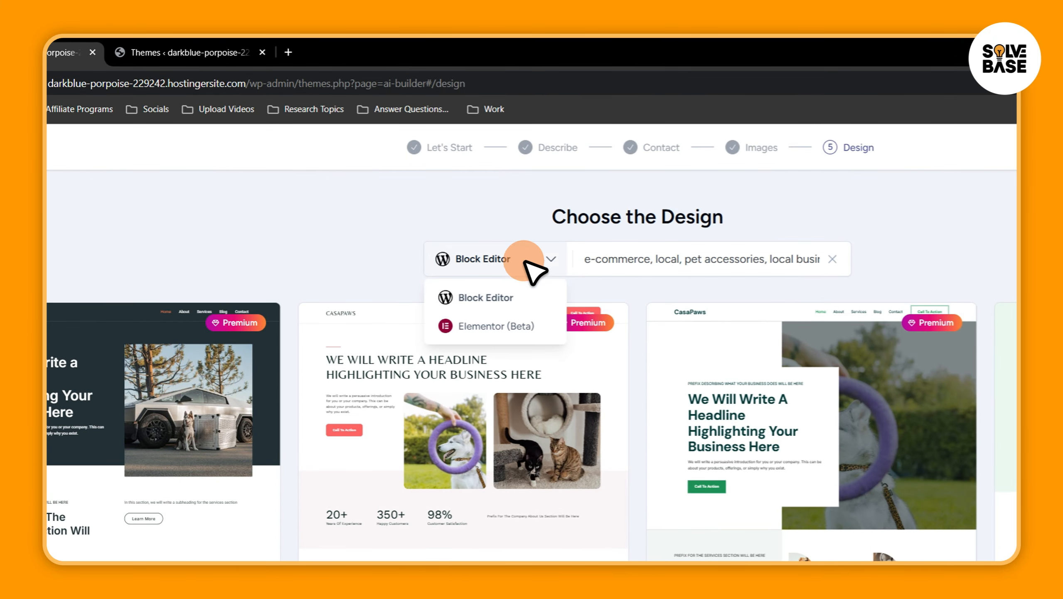
left_click(503, 323)
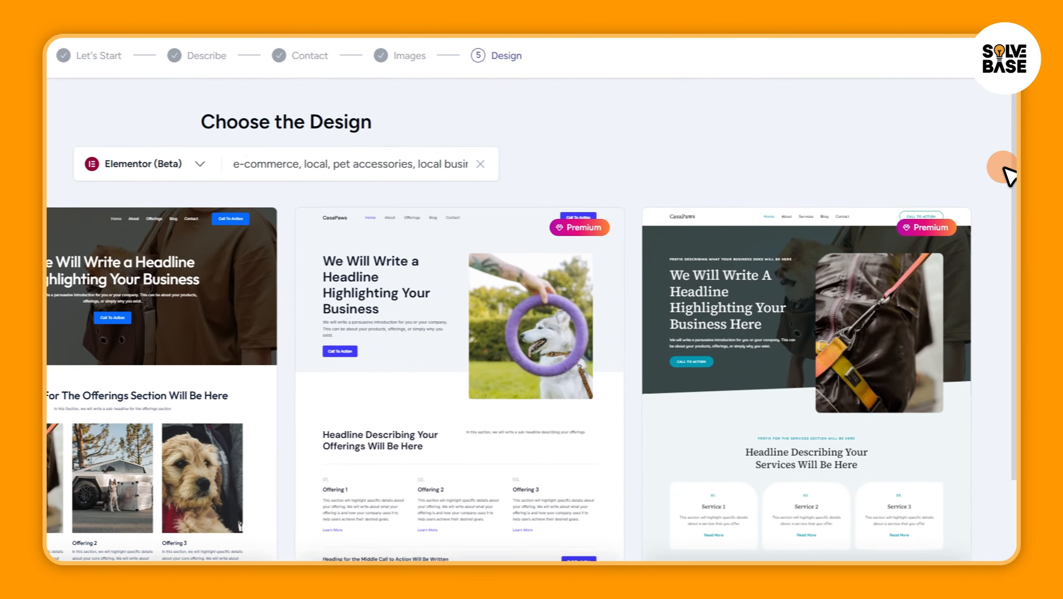
left_click_drag(1015, 185, 1016, 388)
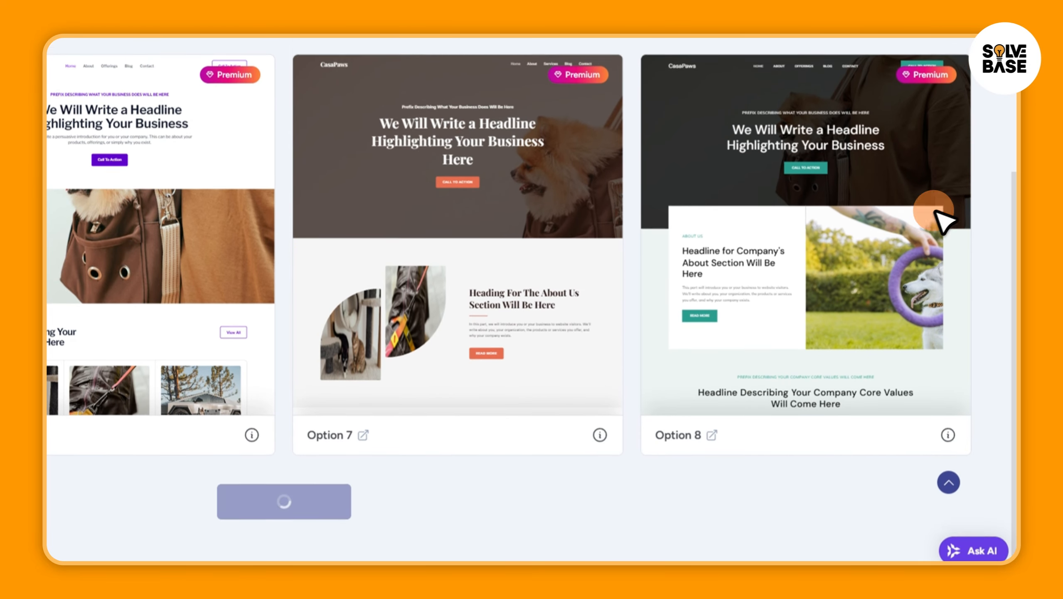
left_click_drag(1016, 215, 1012, 442)
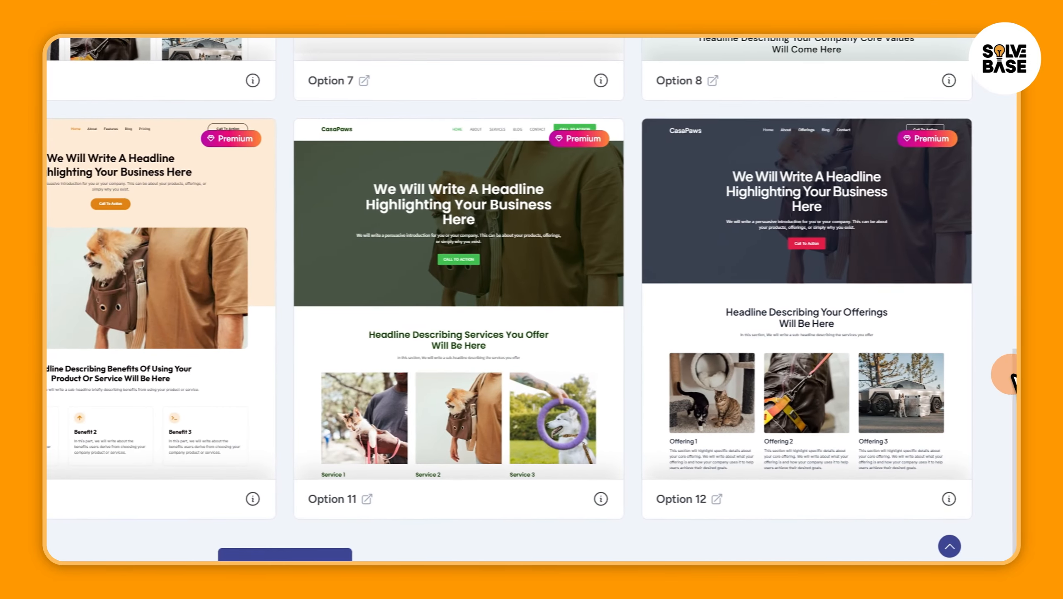
left_click_drag(1013, 376, 1016, 206)
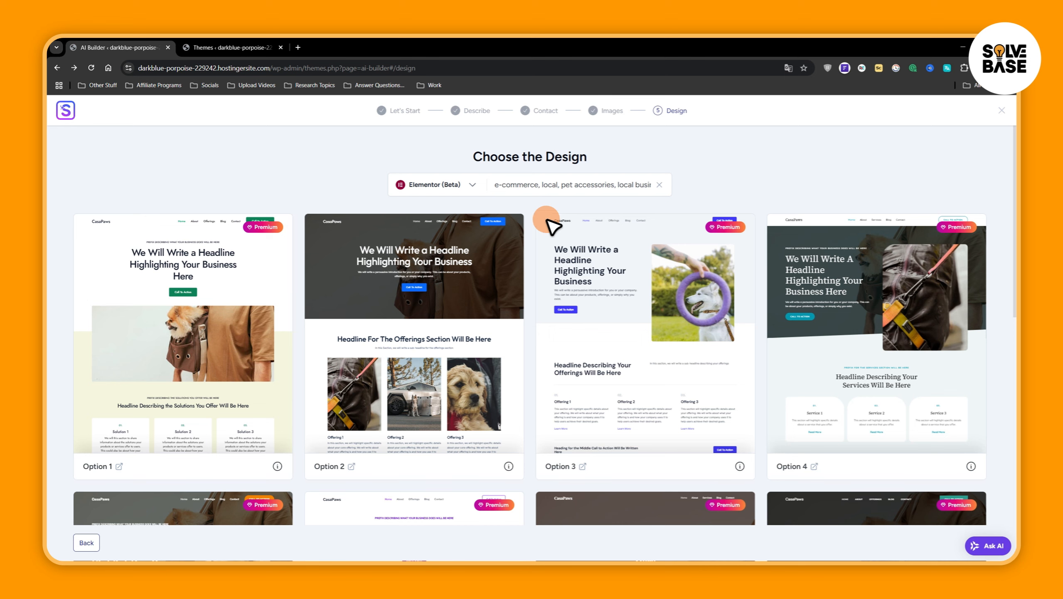
Switch the design templates back to the Block Editor page builder
left_click(466, 184)
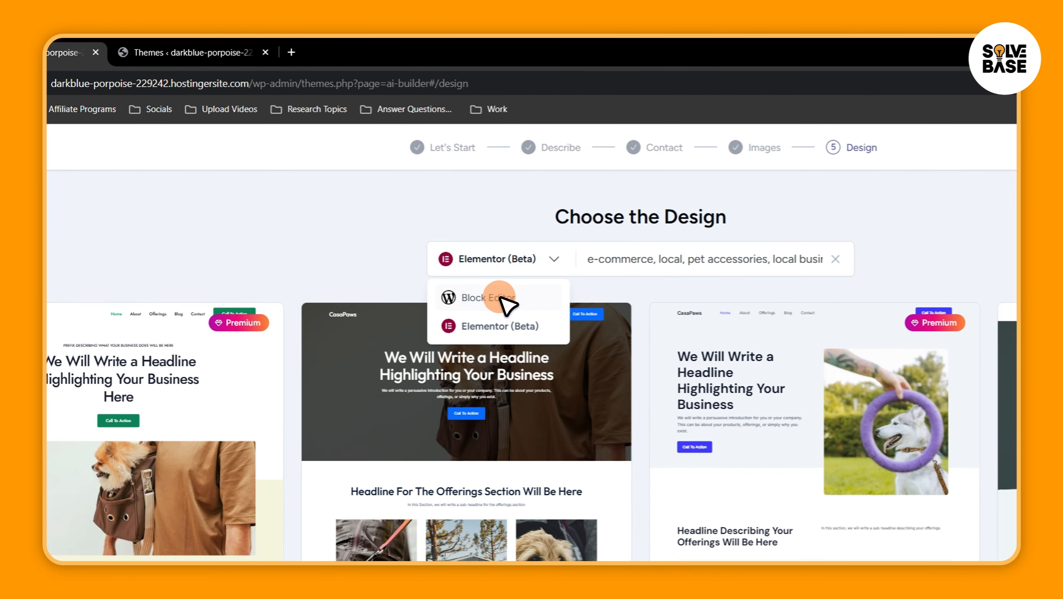
left_click(501, 296)
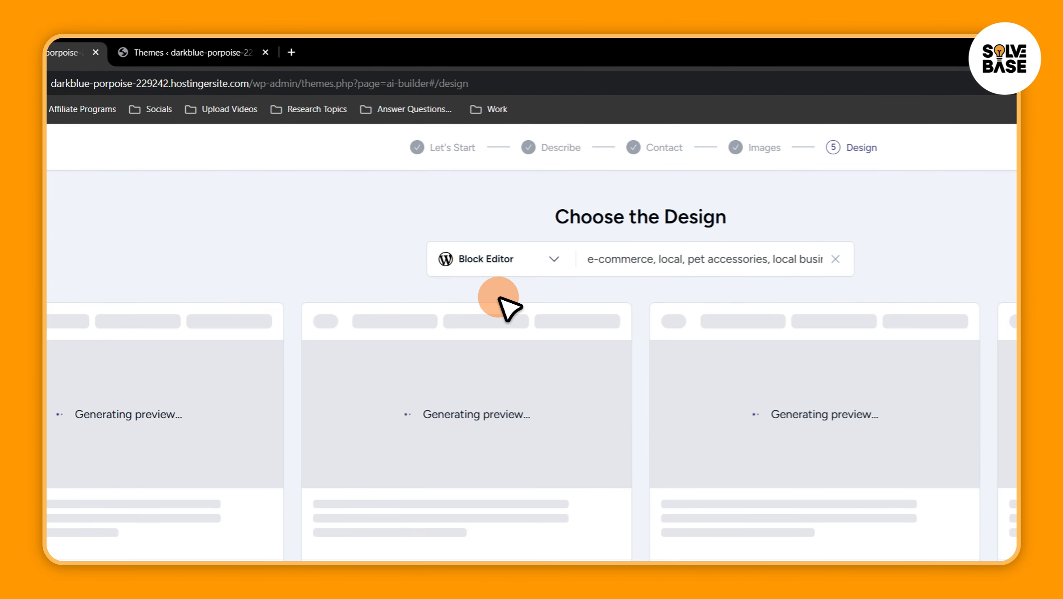
left_click(520, 260)
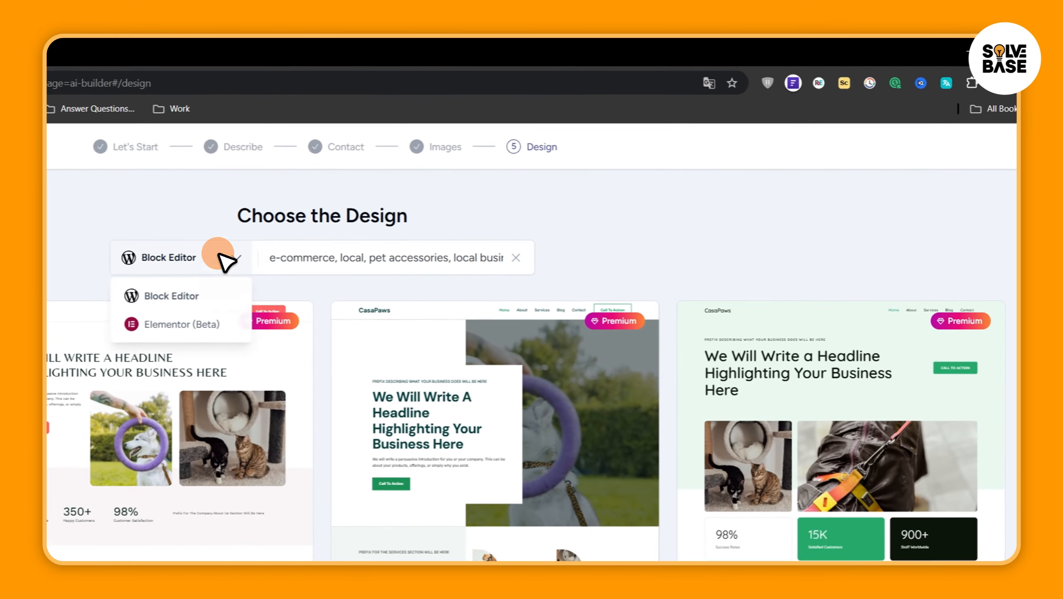
left_click(463, 182)
Open the Block Editor design Option 9 in a separate preview and look through its whole page
left_click_drag(1013, 157, 1010, 187)
left_click_drag(1006, 252, 1010, 323)
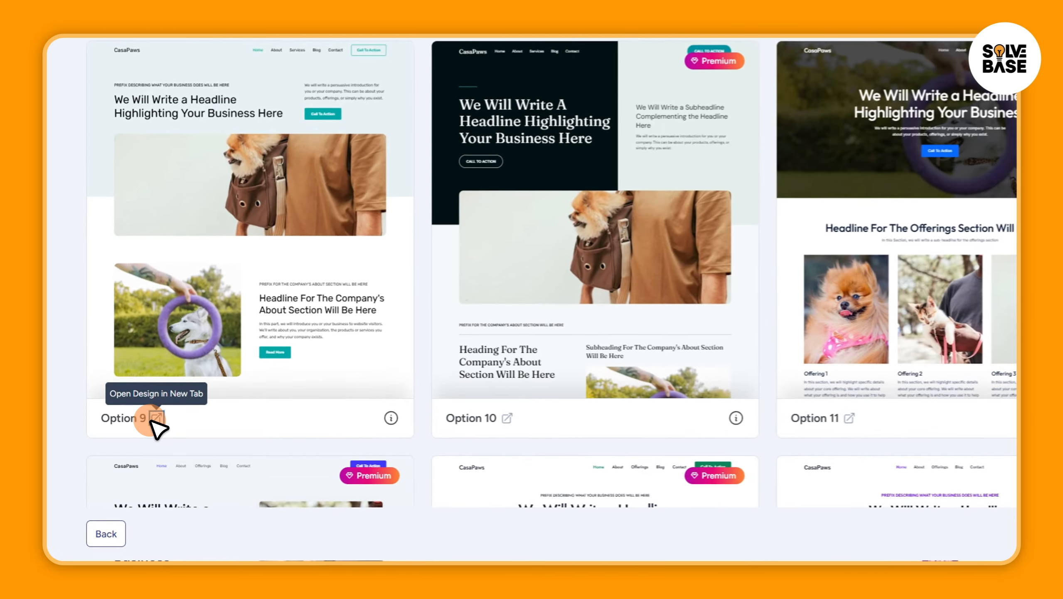
left_click(120, 465)
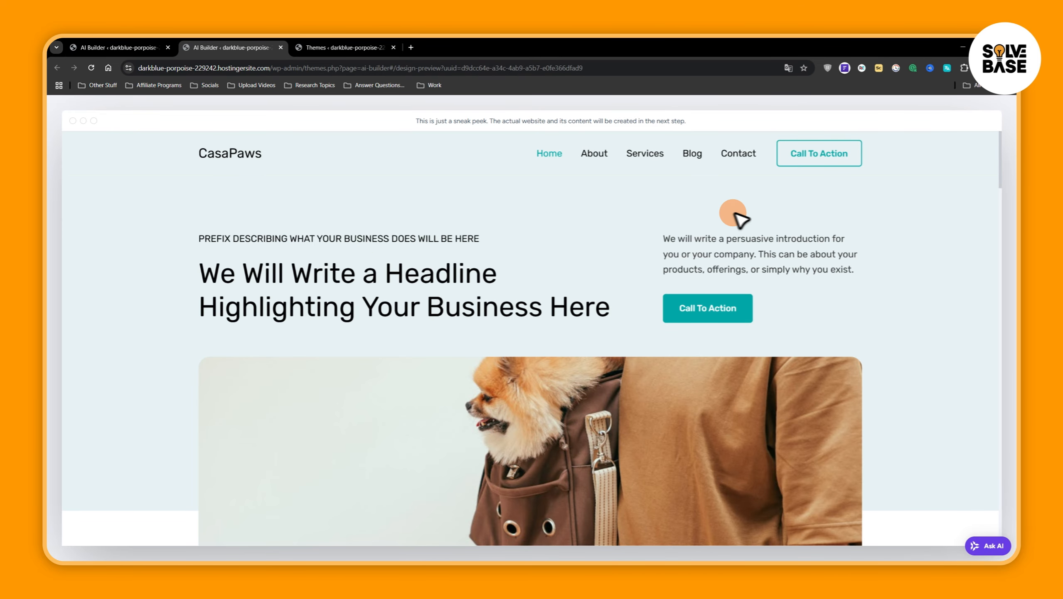
left_click_drag(1001, 178, 987, 359)
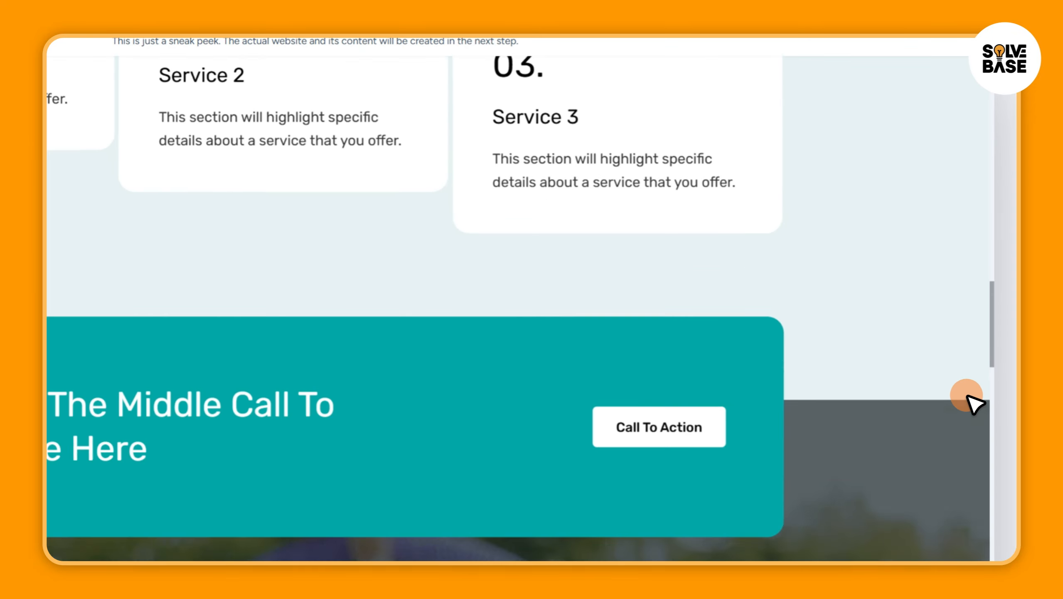
left_click_drag(966, 395, 990, 102)
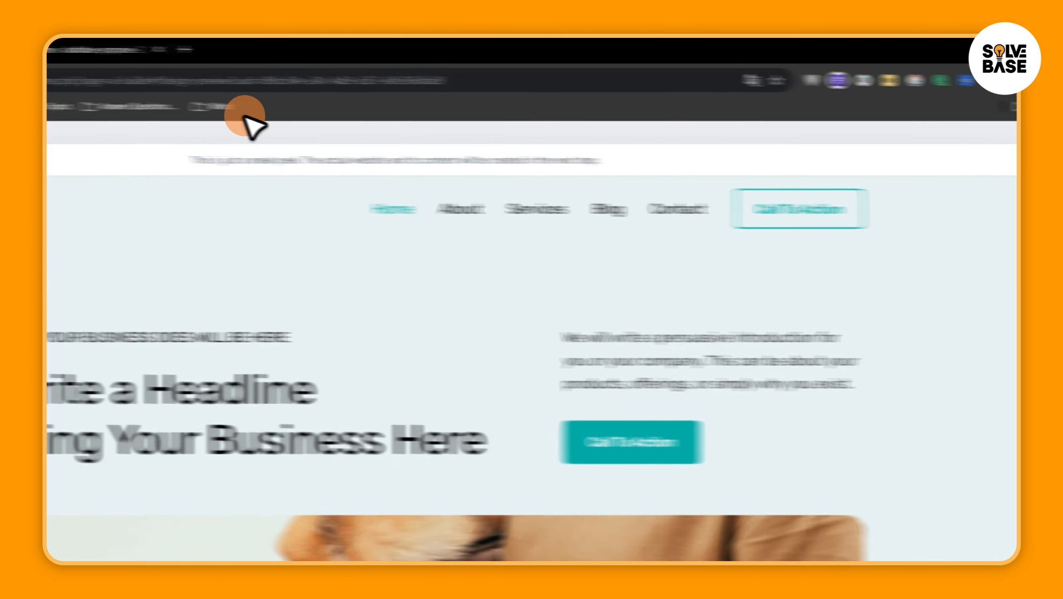
Return to the design list and select the Option 9 design for the website
left_click(180, 48)
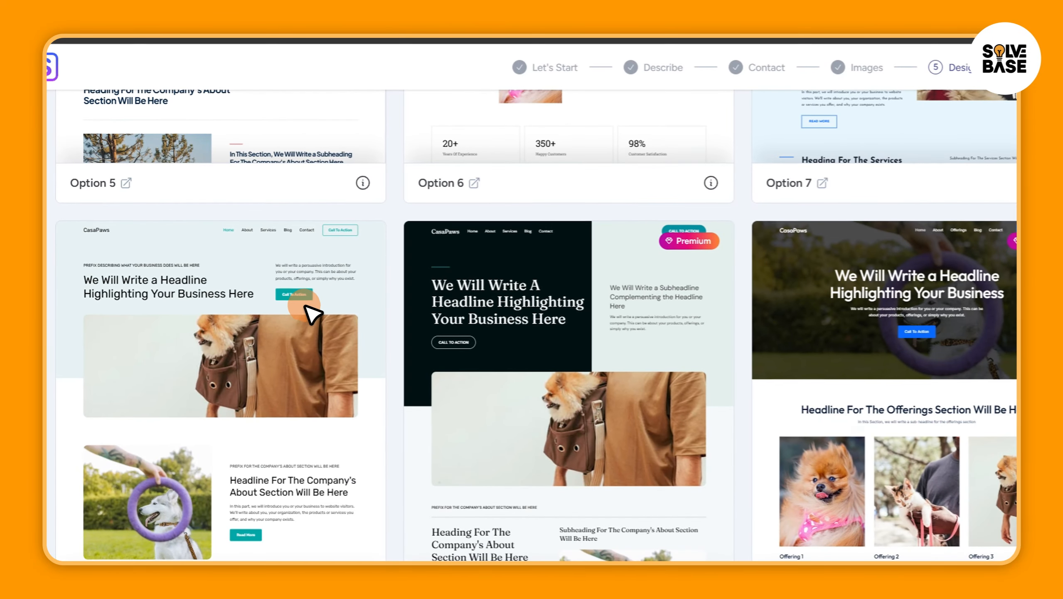
left_click(309, 333)
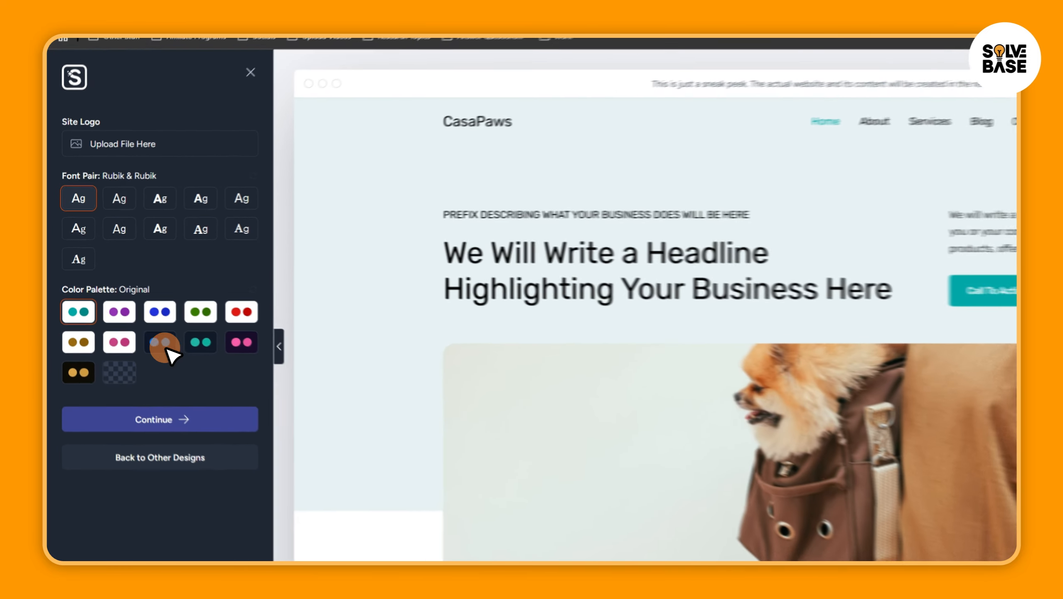
Set the color palette to Style 7 and the font pair to Lexend & DM Sans, and continue to the feature selection
left_click(131, 314)
left_click(224, 362)
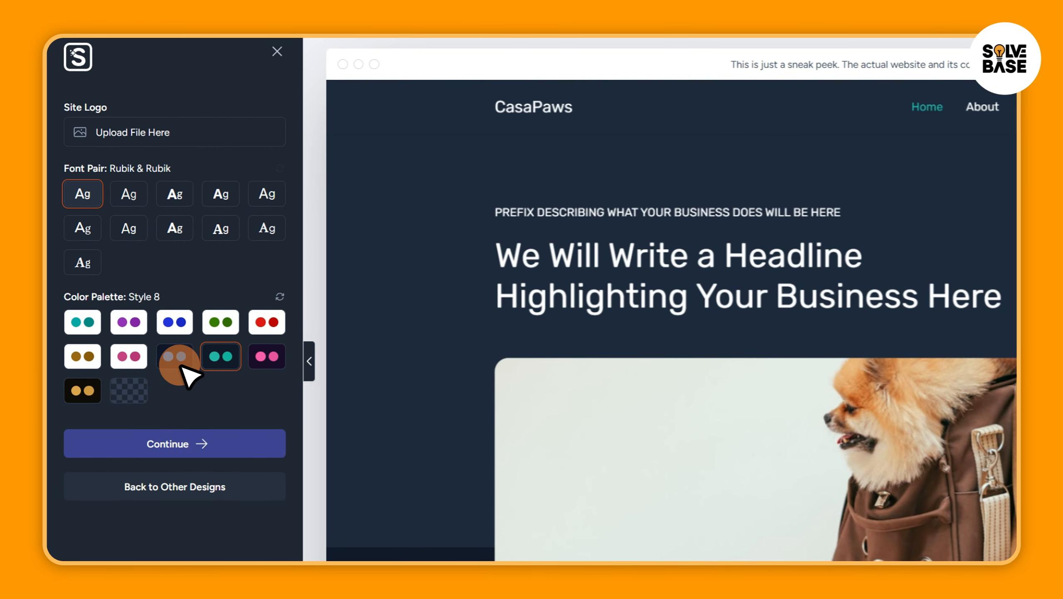
left_click(170, 358)
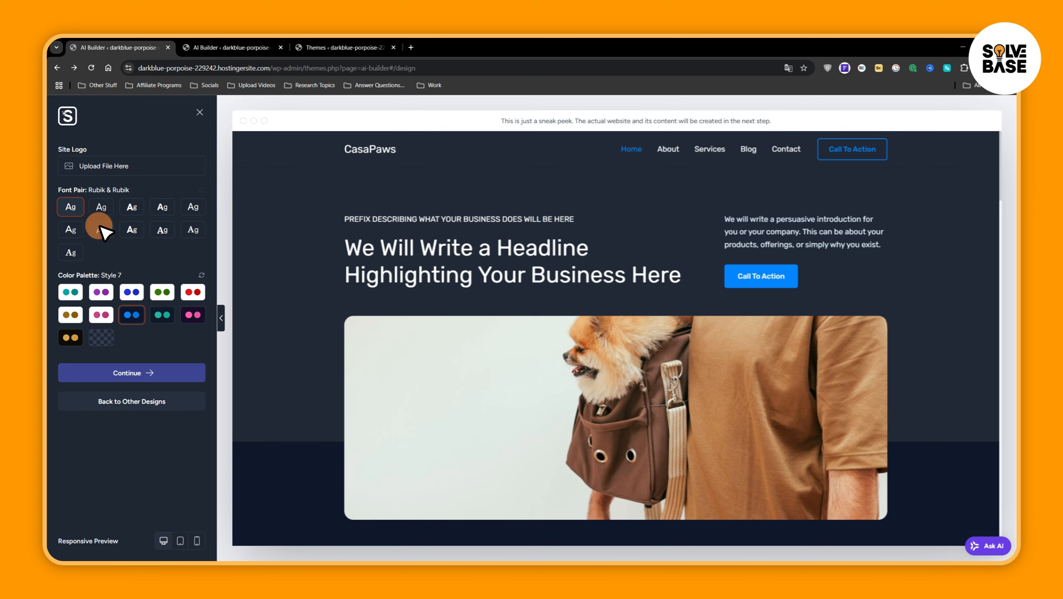
left_click(132, 207)
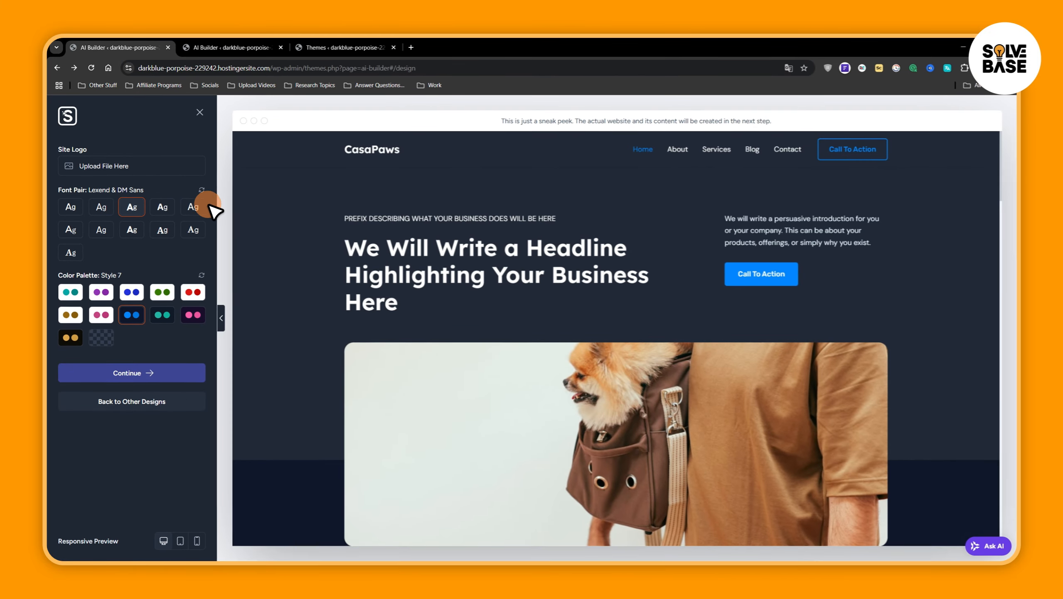
left_click(138, 373)
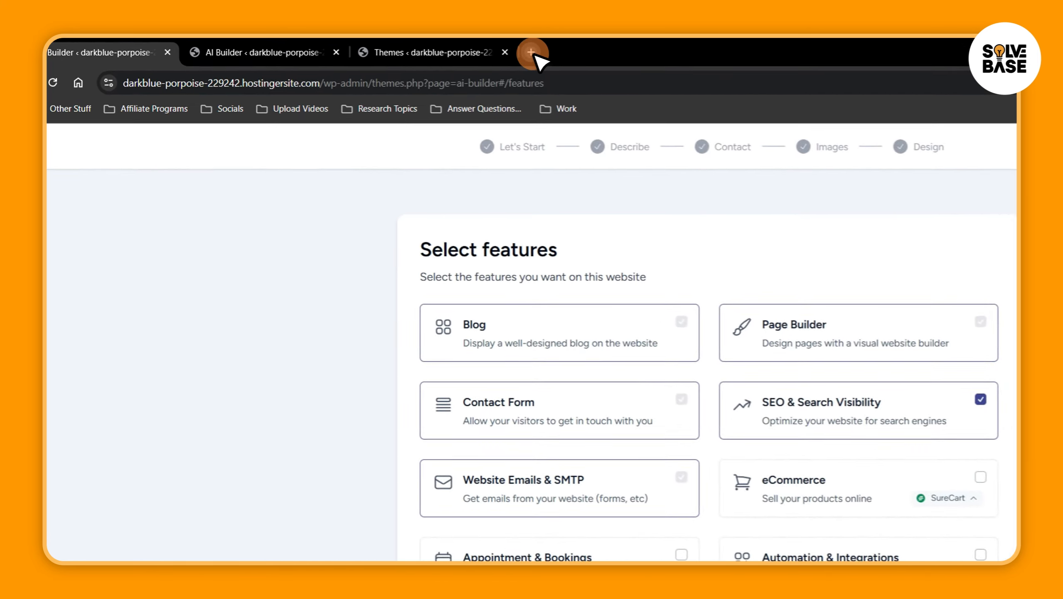
Open the Ideogram website in a new browser tab
left_click(411, 47)
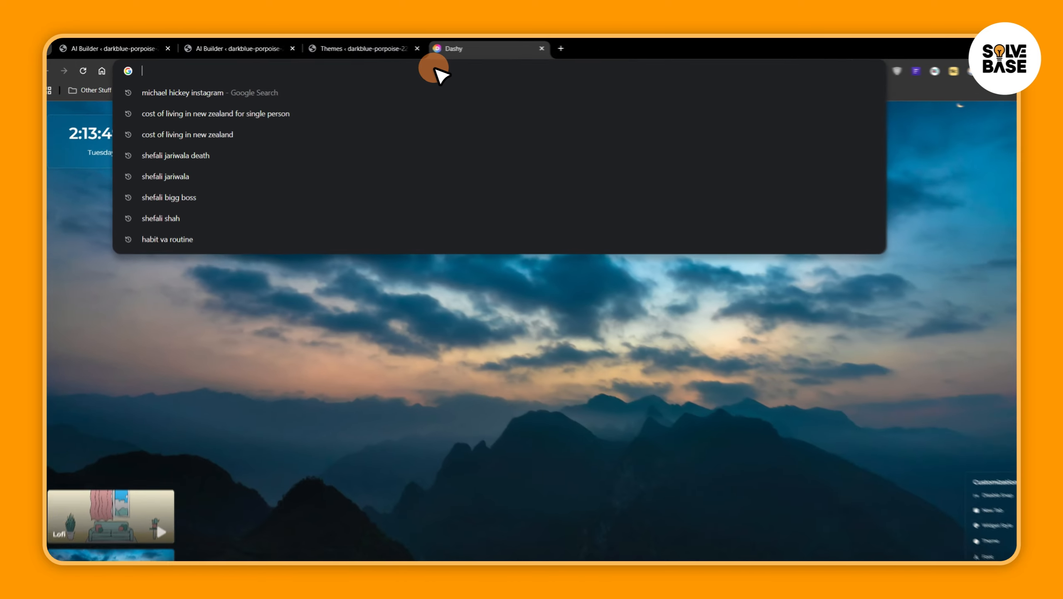
type("odod")
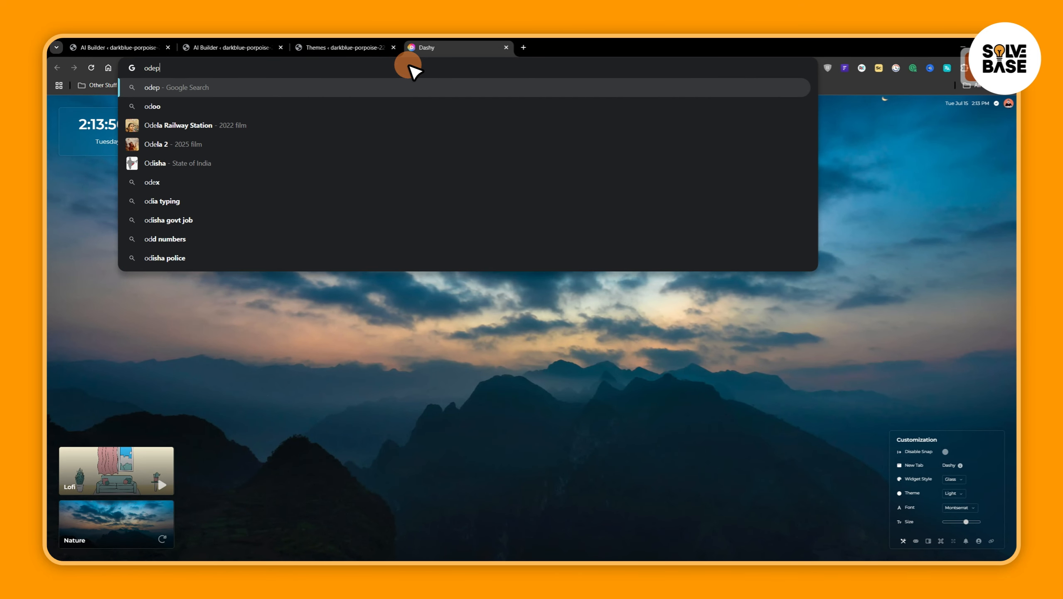
key("ctrl+BackSpace")
type("ideogram")
key("Return")
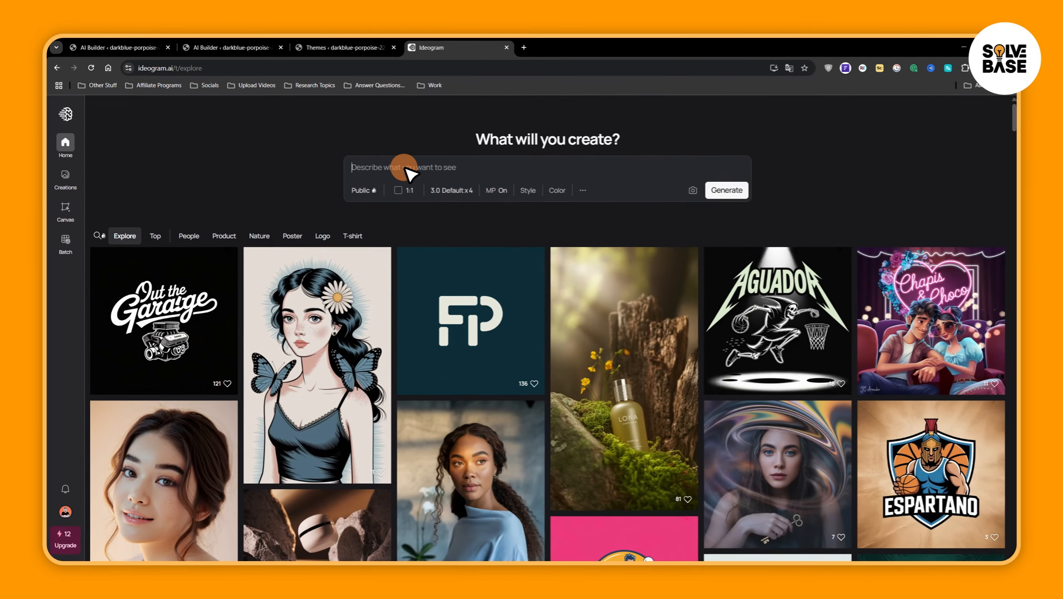
Enter the image prompt: design a modern logo for "casapaws". It's a pet store
type("design a mod")
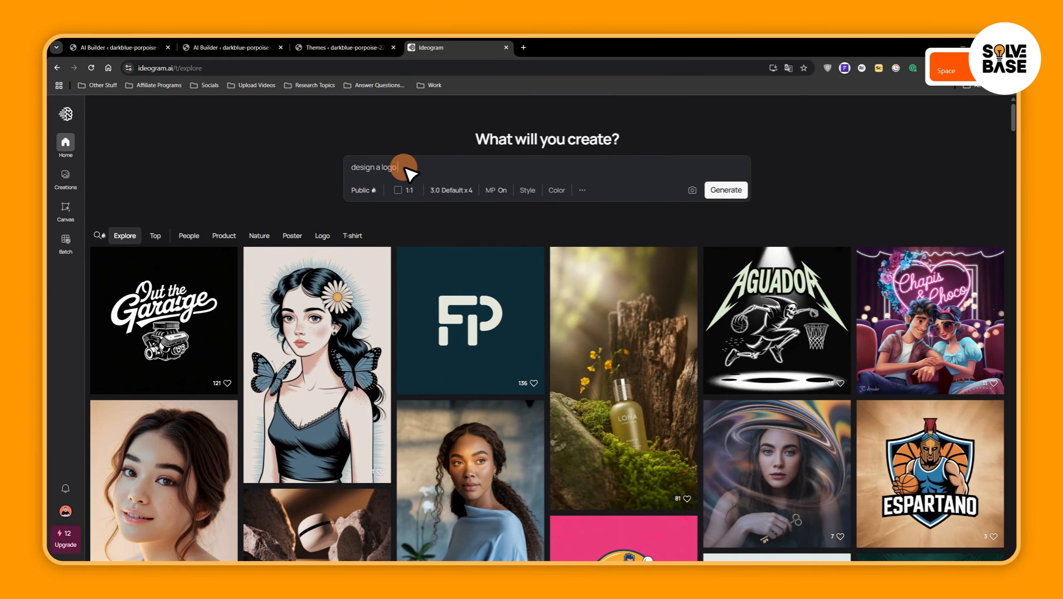
type("ern logo for ")
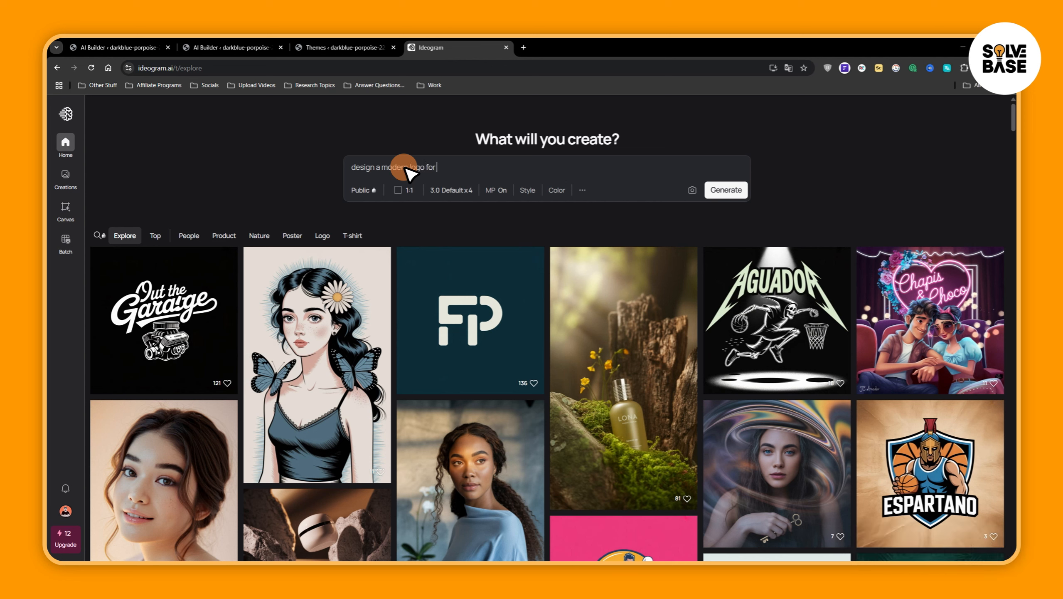
type("\"c")
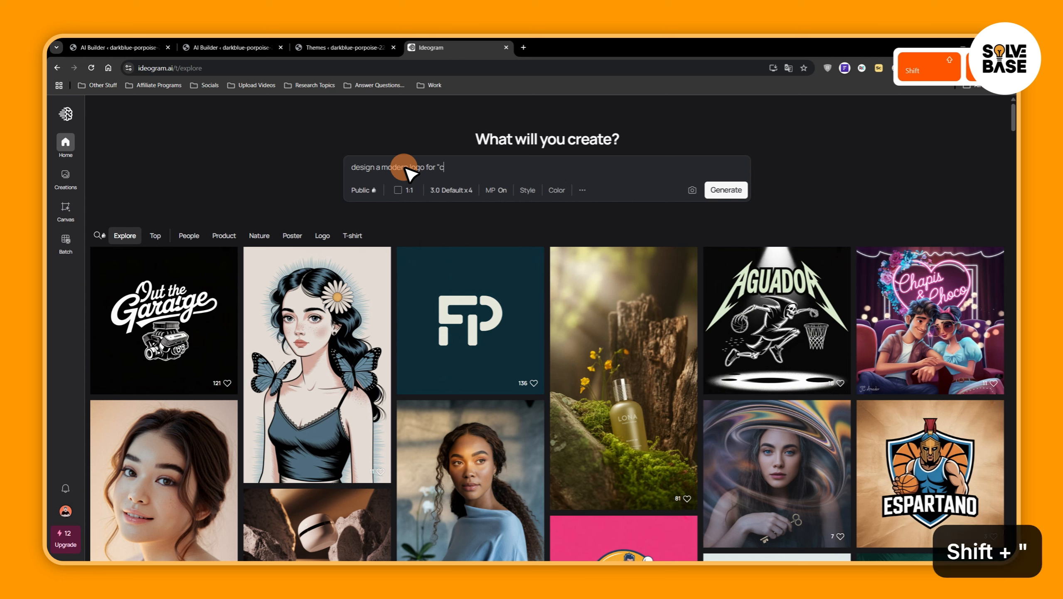
type("asapaws\"")
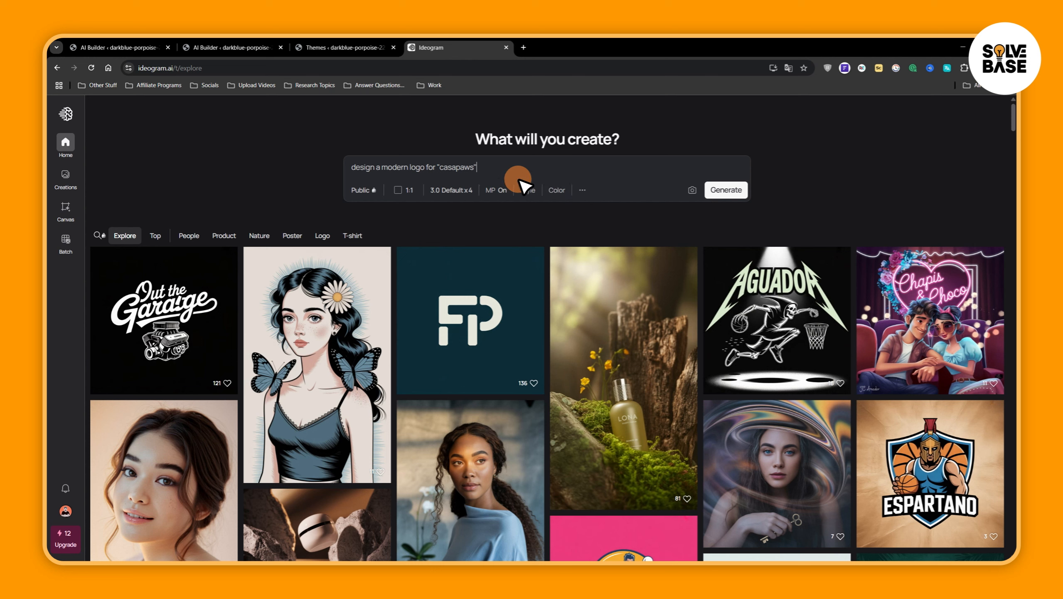
type(". It's a ")
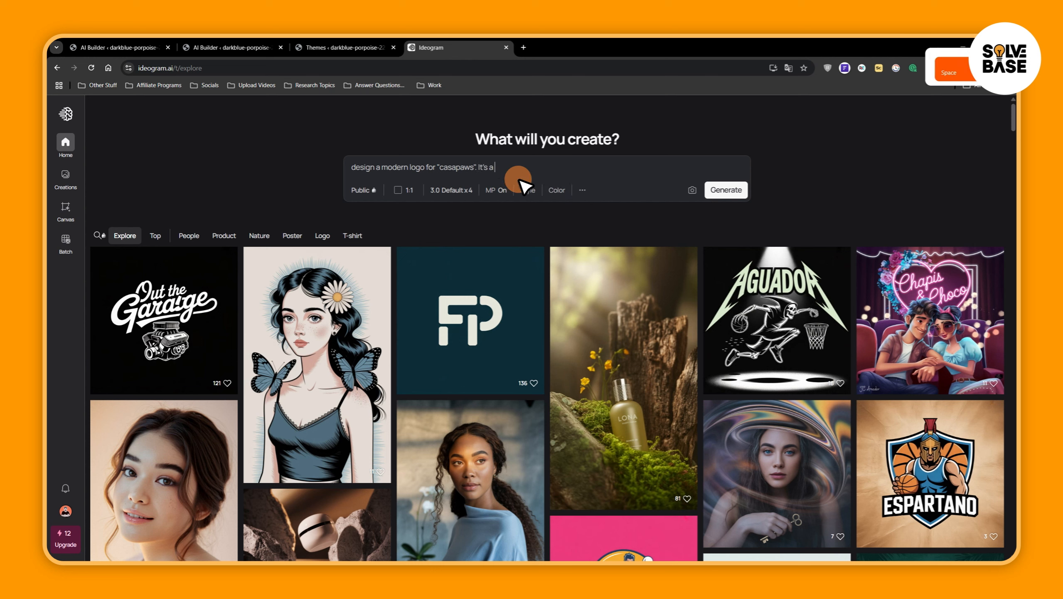
type("pet store.")
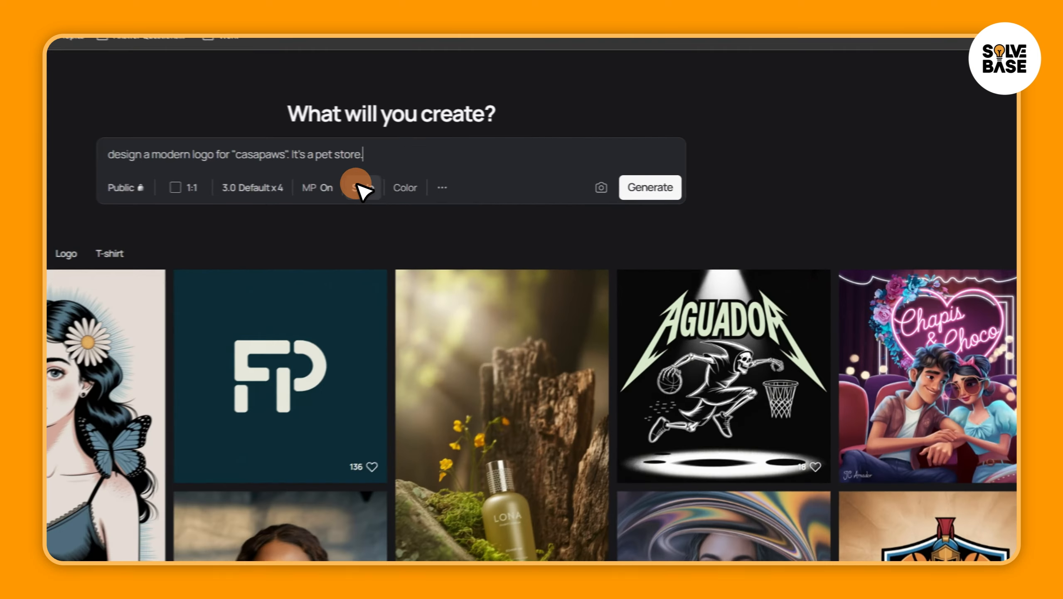
Set the style of the logo generation to Design
left_click(528, 190)
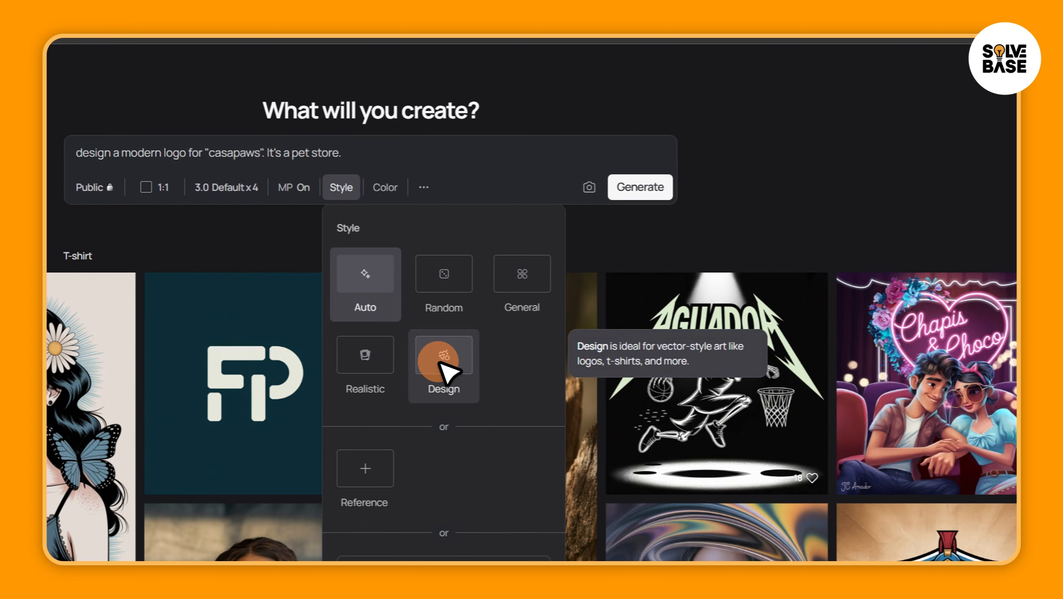
left_click(461, 373)
left_click(528, 177)
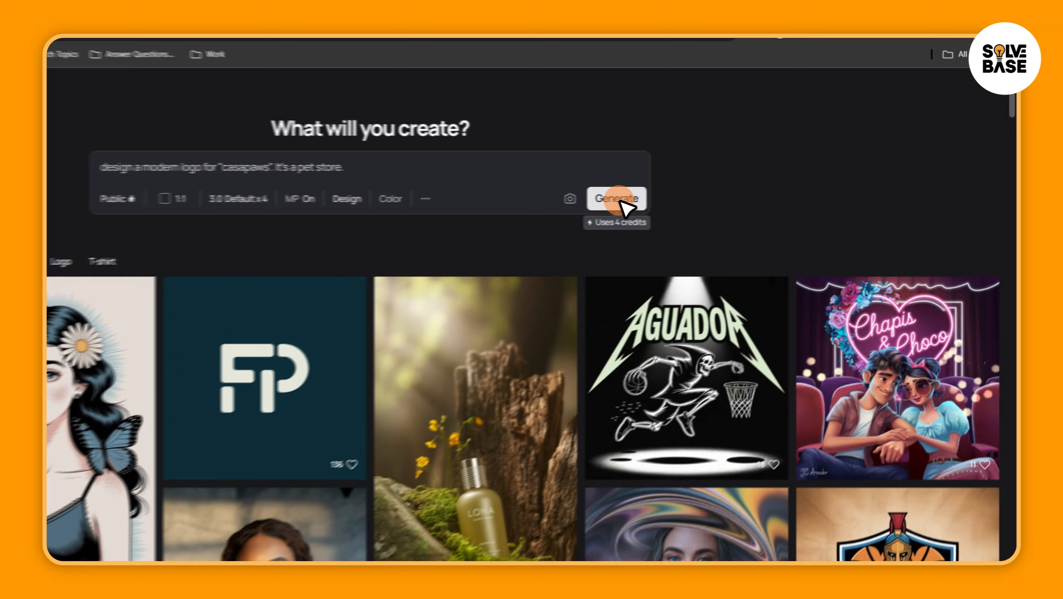
Generate the logo images and open the first result, the orange CasaPaws wordmark with a paw print
scroll(737, 195, "down", 3)
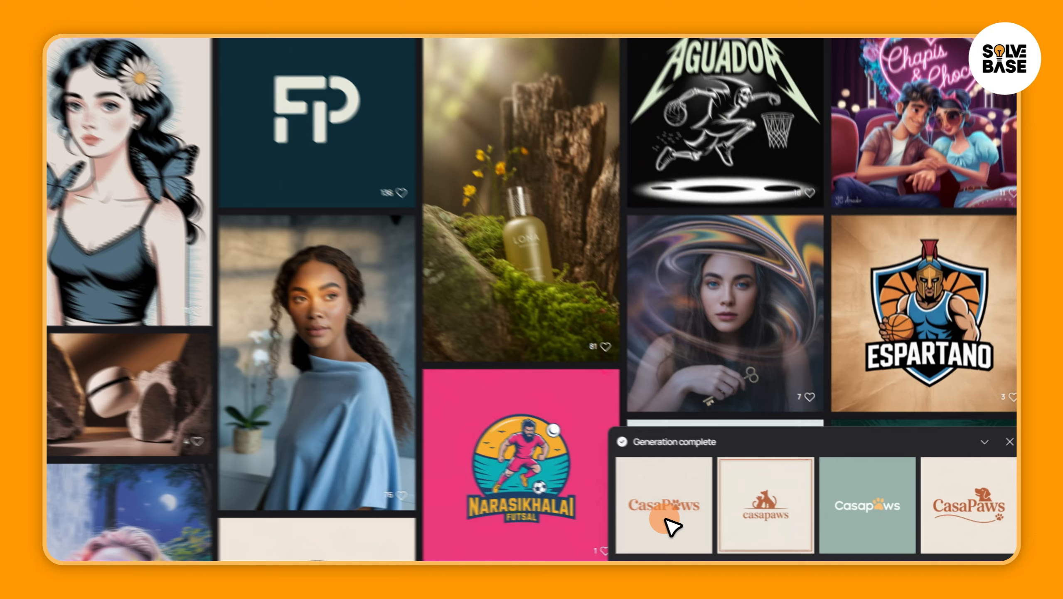
left_click(732, 545)
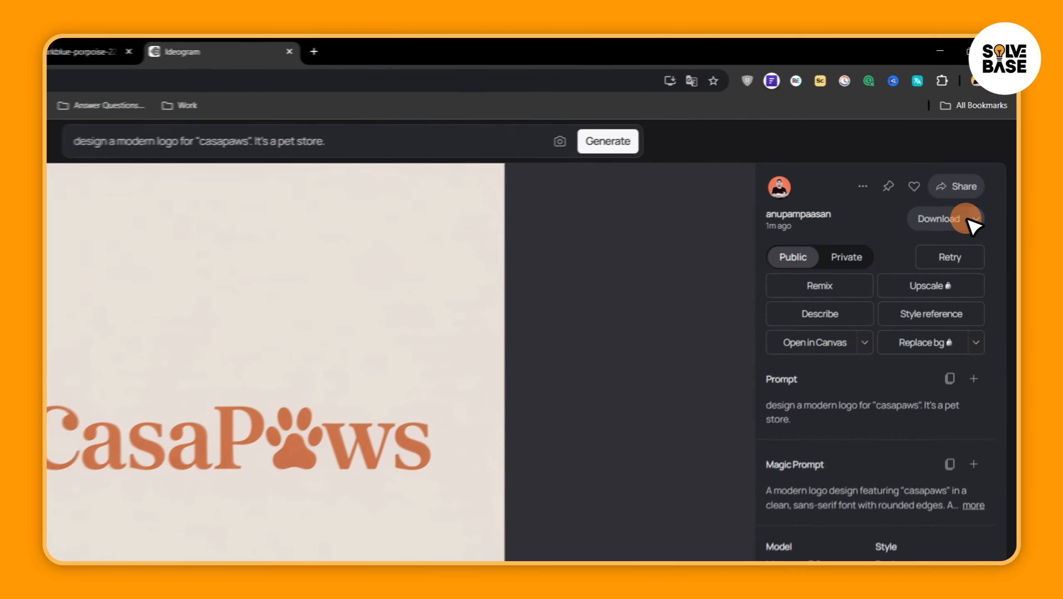
Check the download format options for the generated CasaPaws logo
left_click(990, 166)
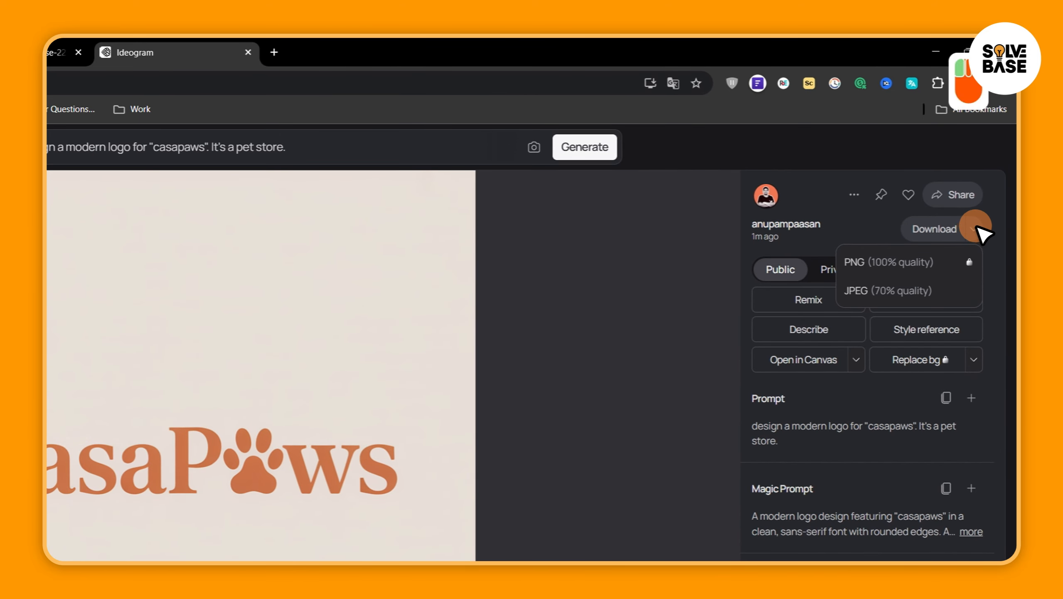
left_click(977, 227)
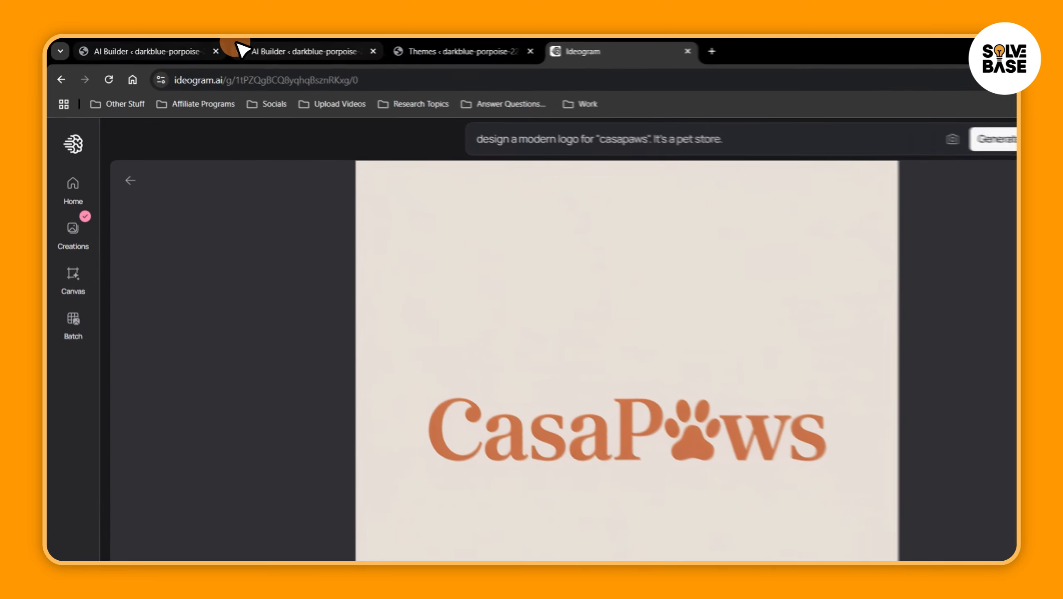
Switch back to the AI Builder, return to the design choices, and open the light-blue CasaPaws design with the dog-in-a-bag image
left_click(243, 47)
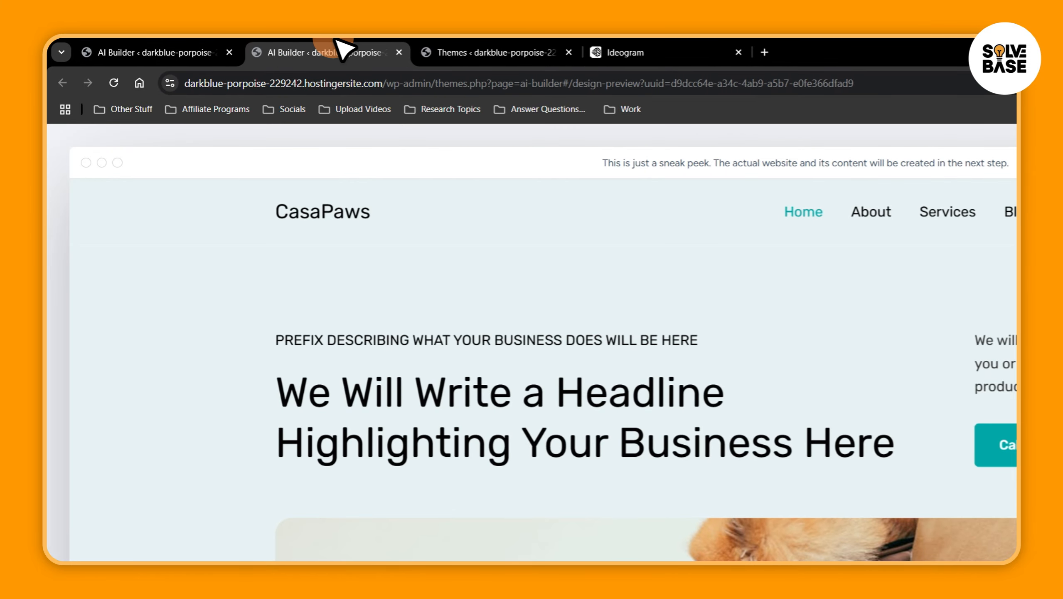
left_click(176, 47)
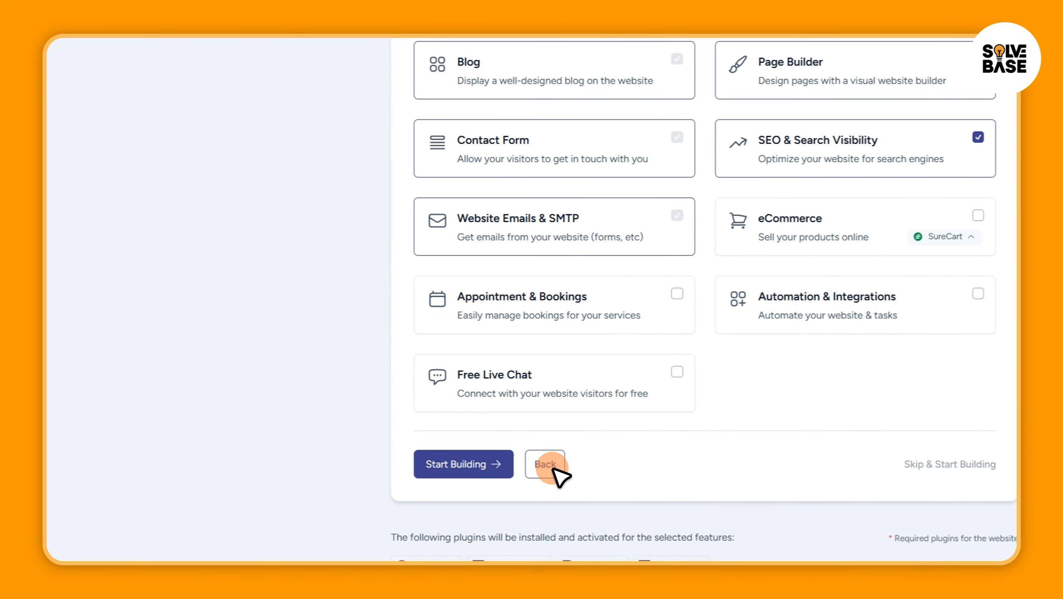
left_click(549, 465)
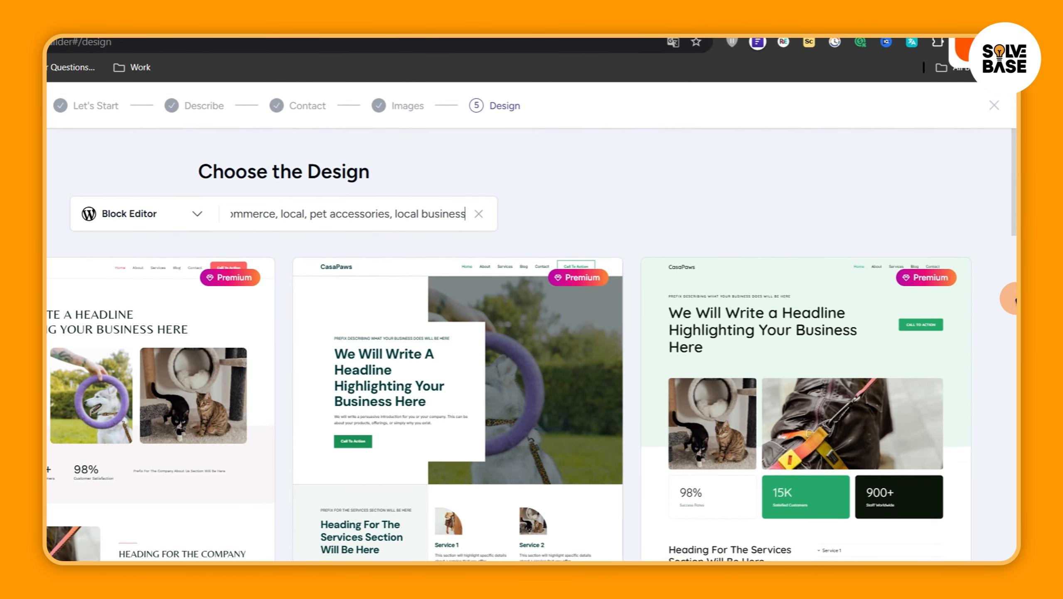
scroll(1010, 302, "down", 5)
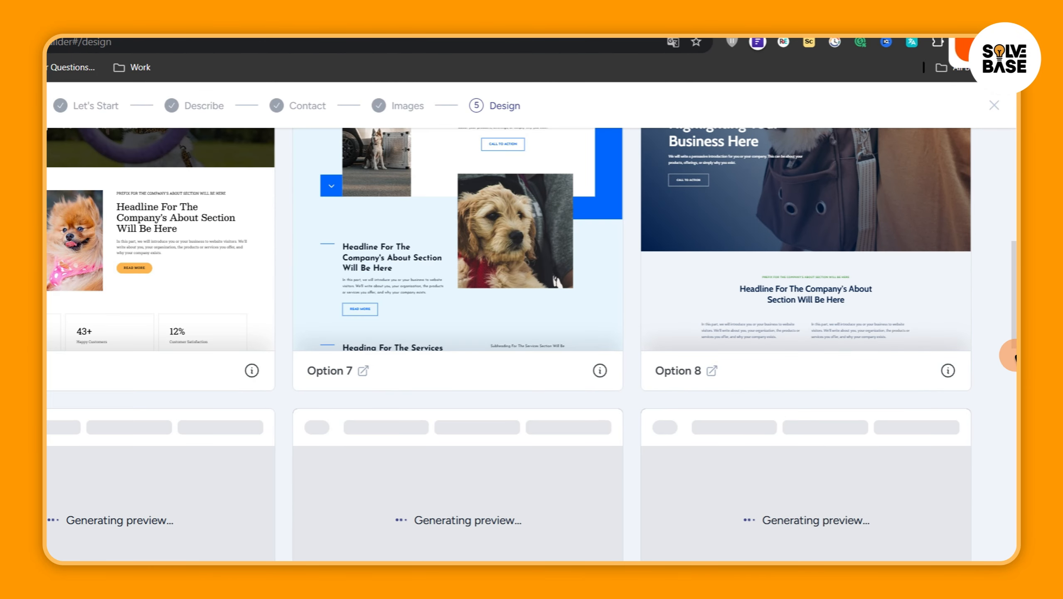
left_click_drag(1016, 355, 1016, 295)
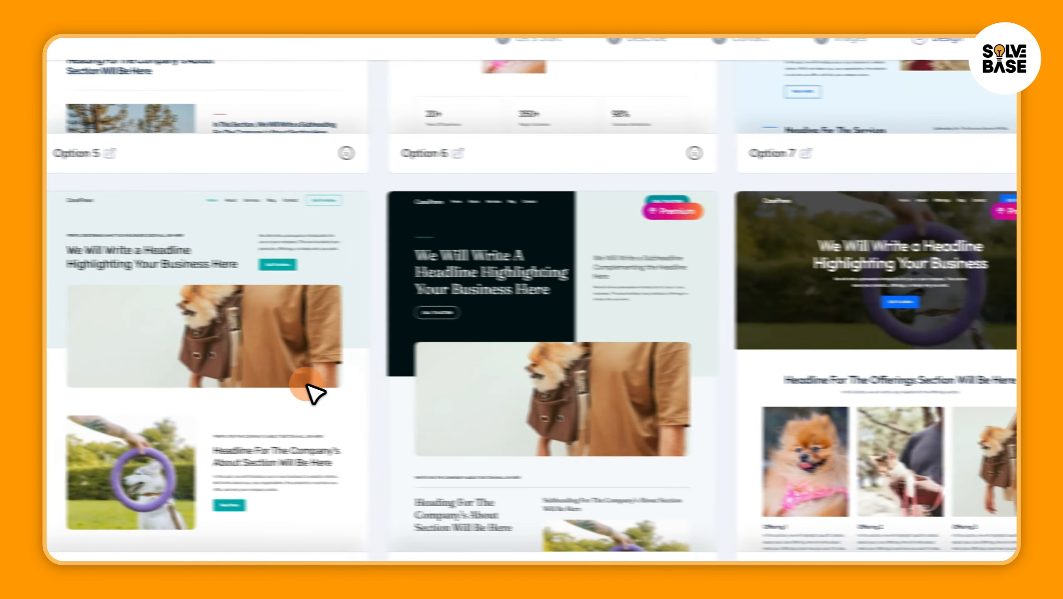
left_click(309, 387)
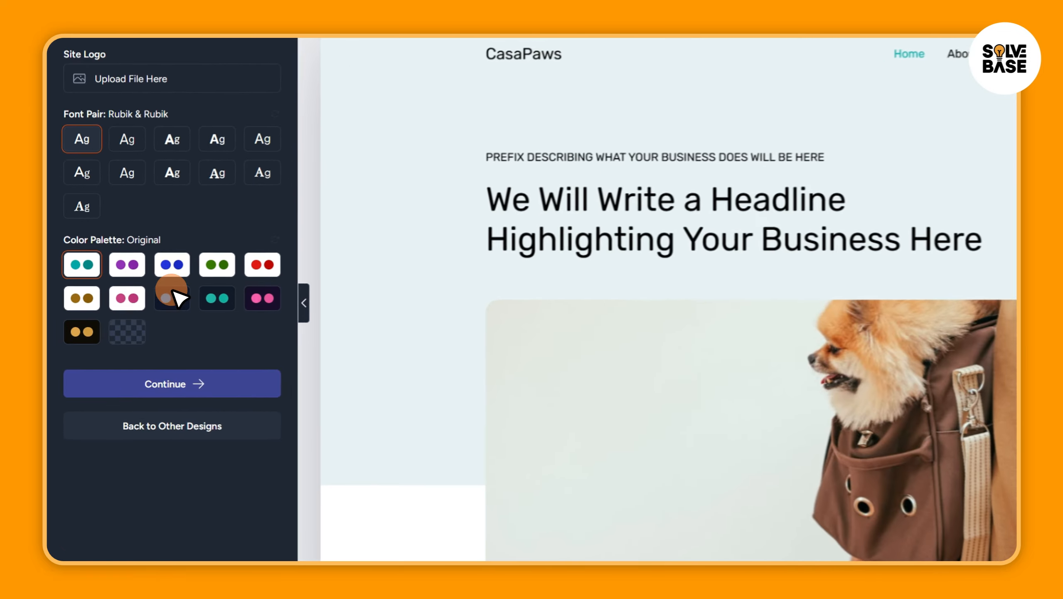
Go over the design's font pair and color palette options and continue to the feature selection
left_click(131, 314)
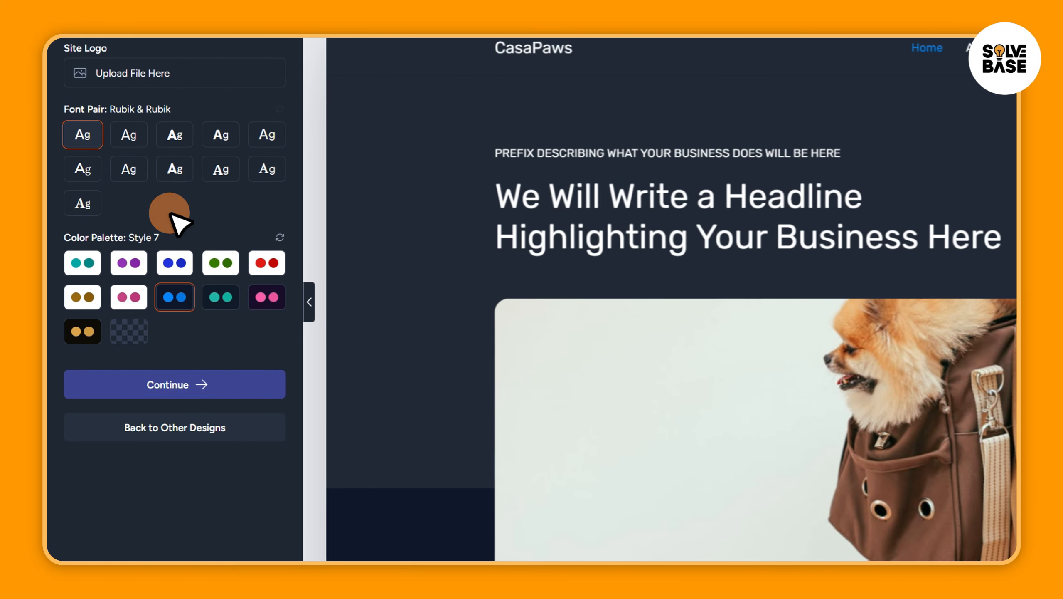
left_click(131, 206)
left_click(203, 381)
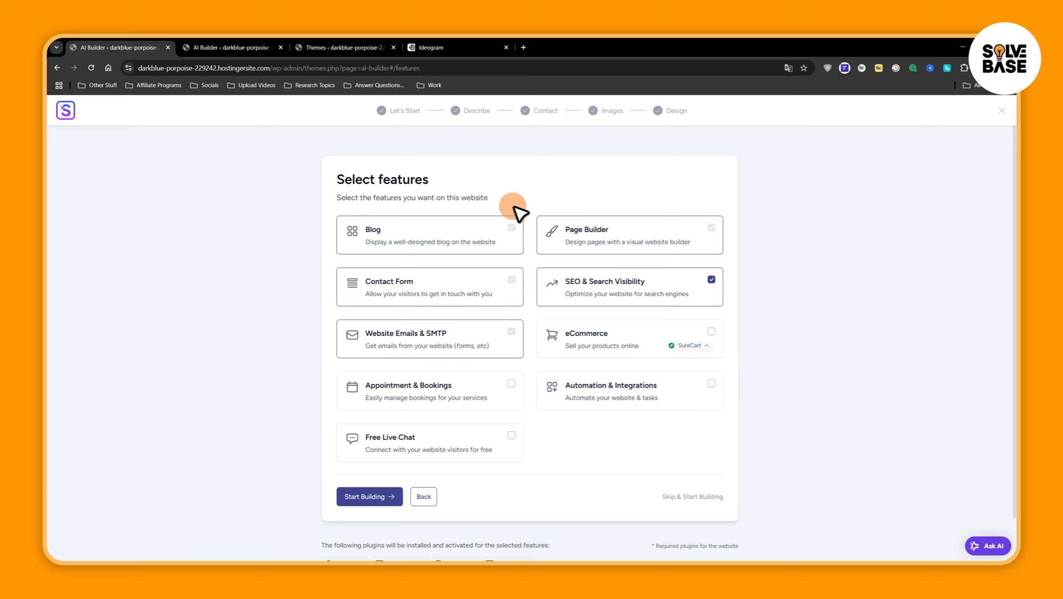
Add the eCommerce feature with WooCommerce and the Appointment & Bookings feature to the website
left_click(707, 345)
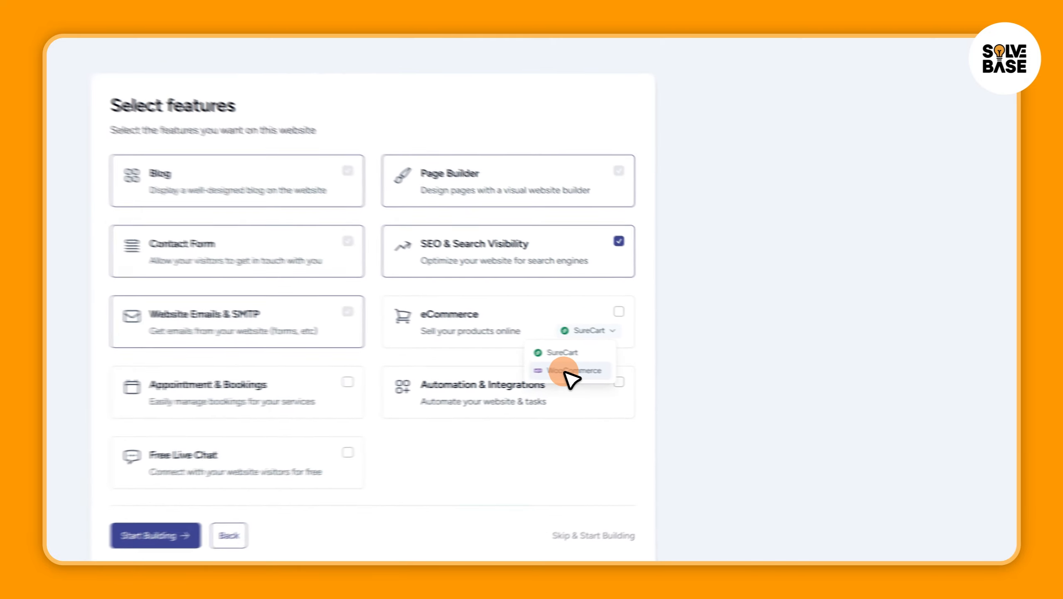
left_click(569, 370)
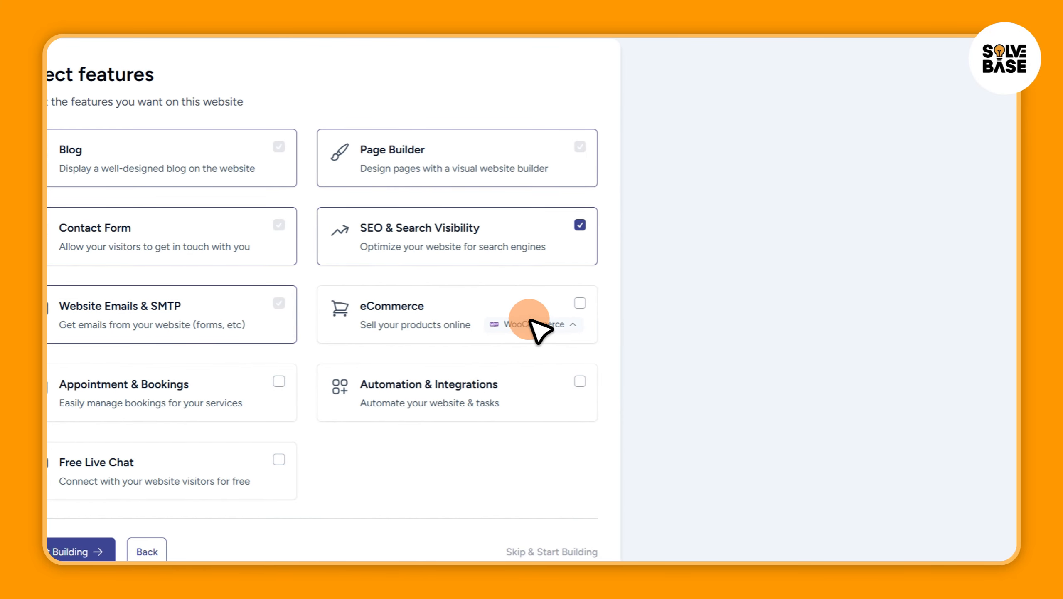
left_click(619, 311)
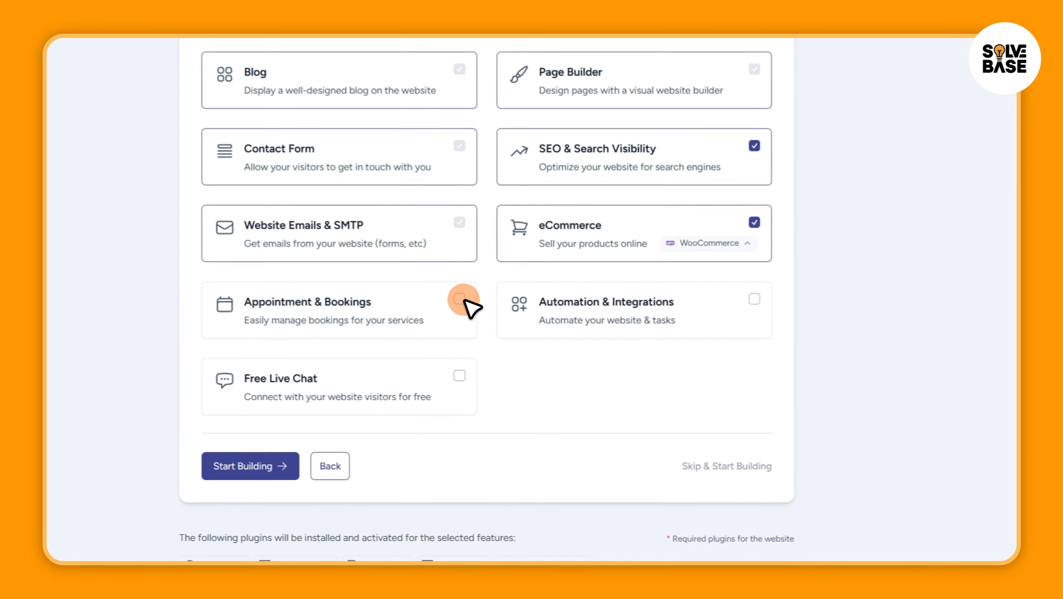
left_click(460, 299)
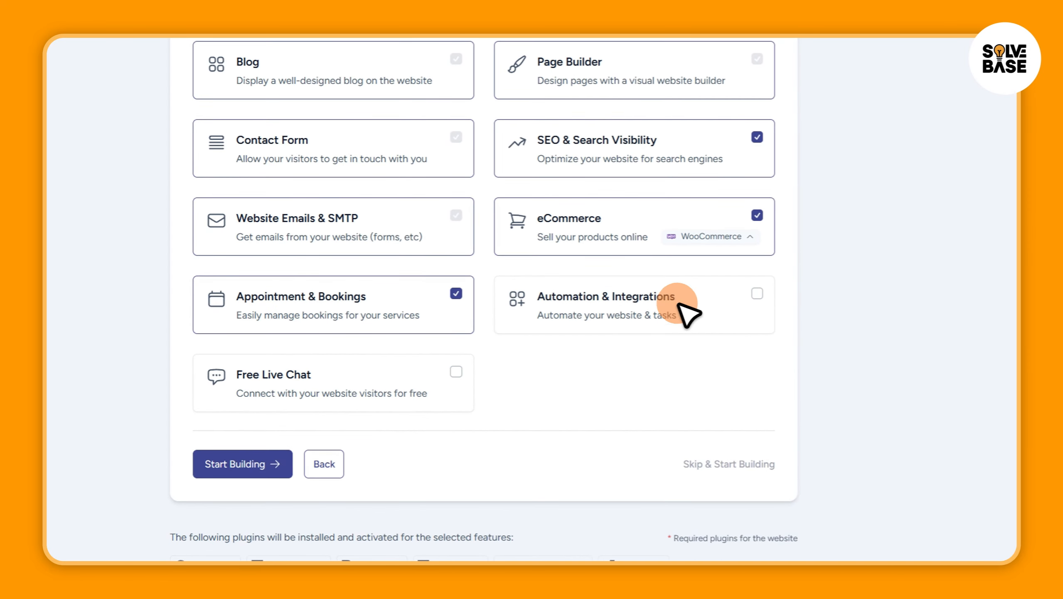
Start building the site, log in with the existing ZipWP account and choose the free plan
left_click(235, 463)
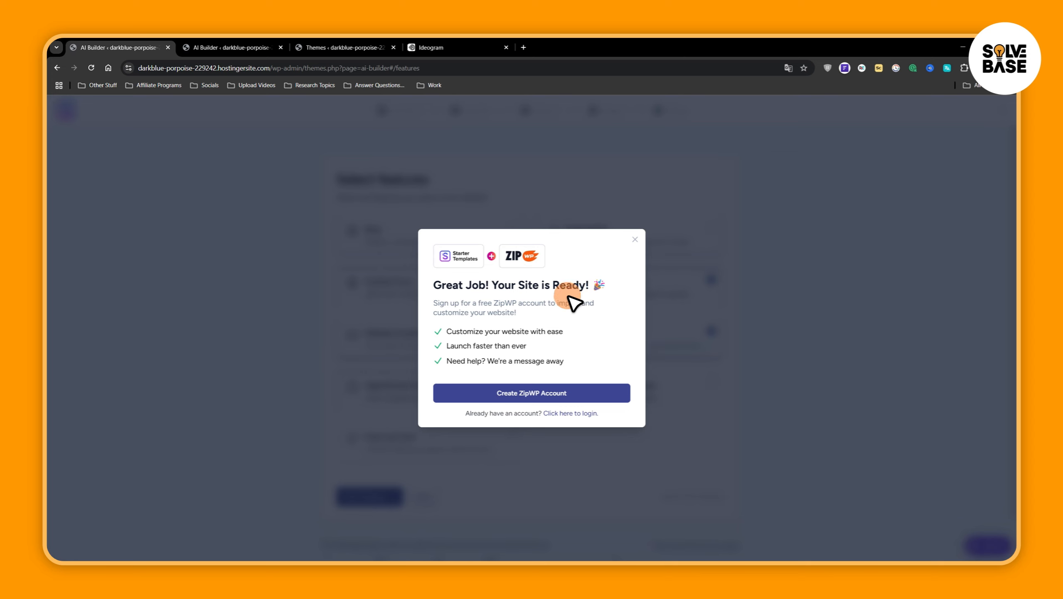
left_click(580, 414)
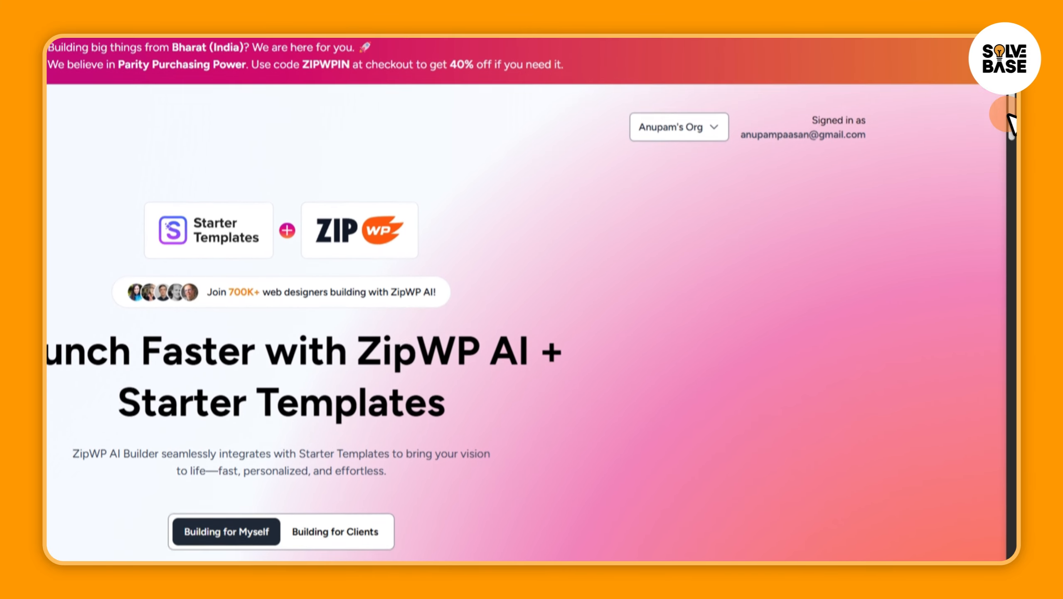
left_click_drag(1010, 131, 1005, 199)
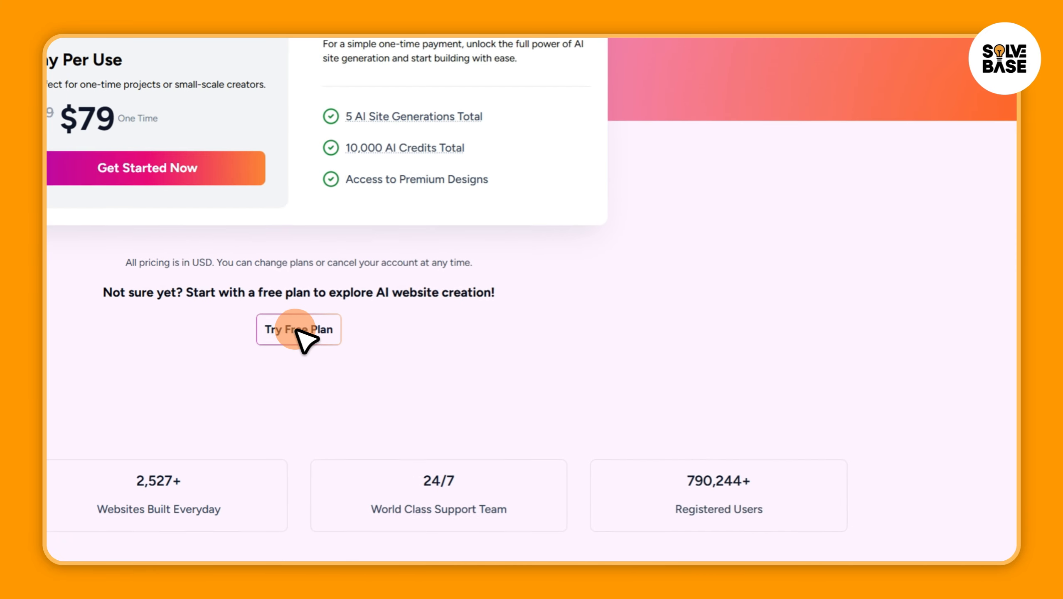
left_click(297, 327)
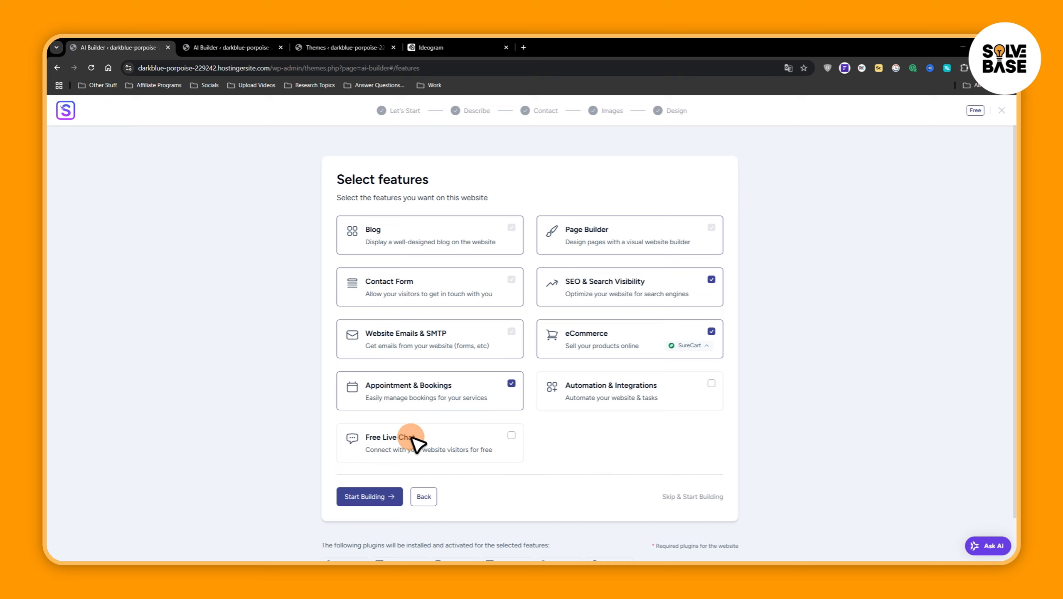
Restart the website build with the selected features and approve using 1 AI site generation credit
left_click(372, 502)
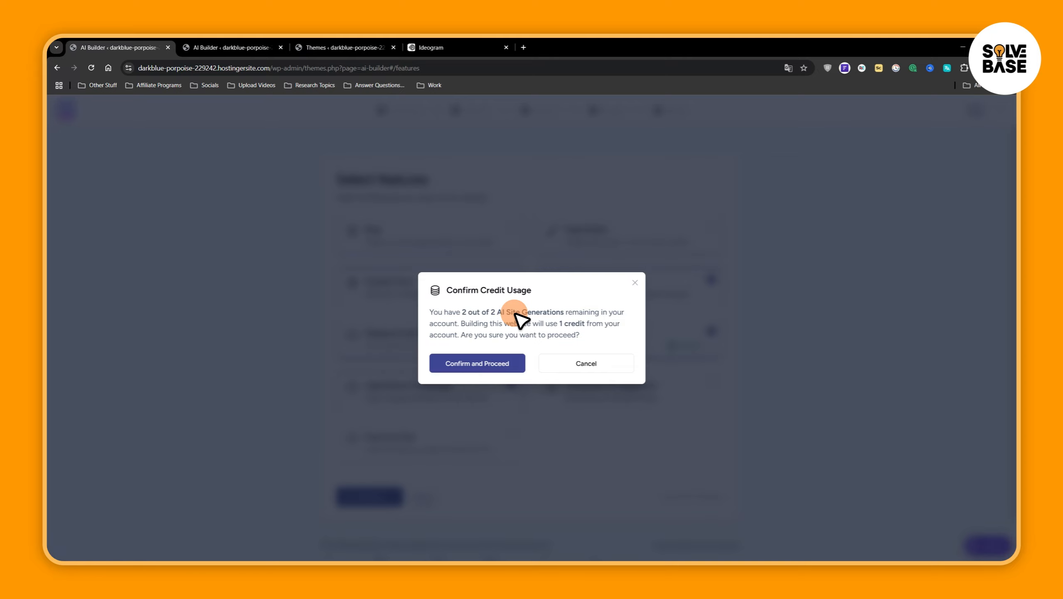
left_click(486, 363)
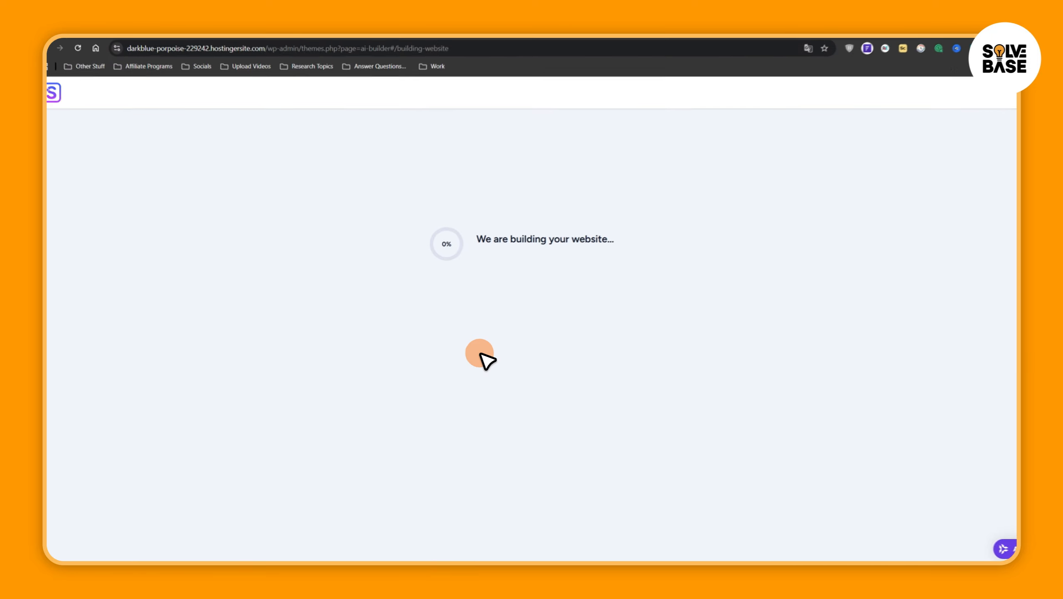
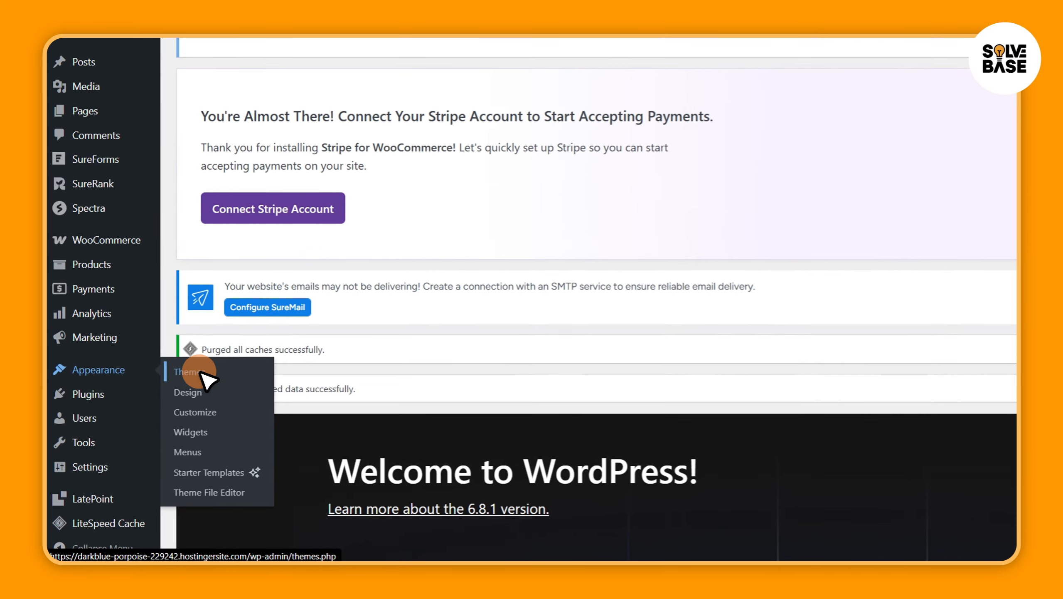
View the generated Home page, follow its CasaPaws site title to the site's current front page, and return to the Pages list
left_click(202, 372)
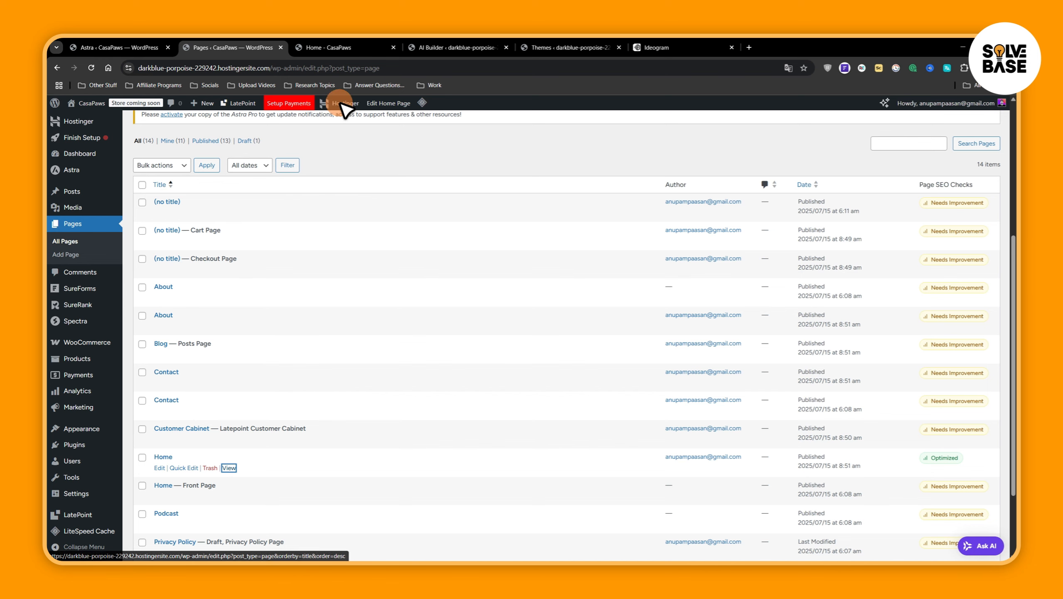
left_click(346, 47)
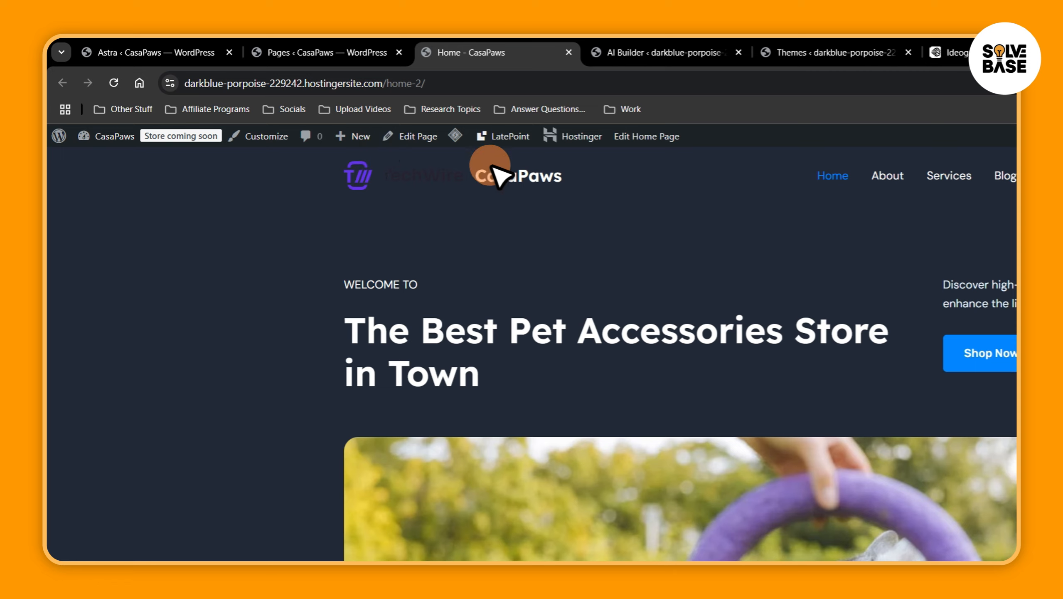
left_click(514, 177)
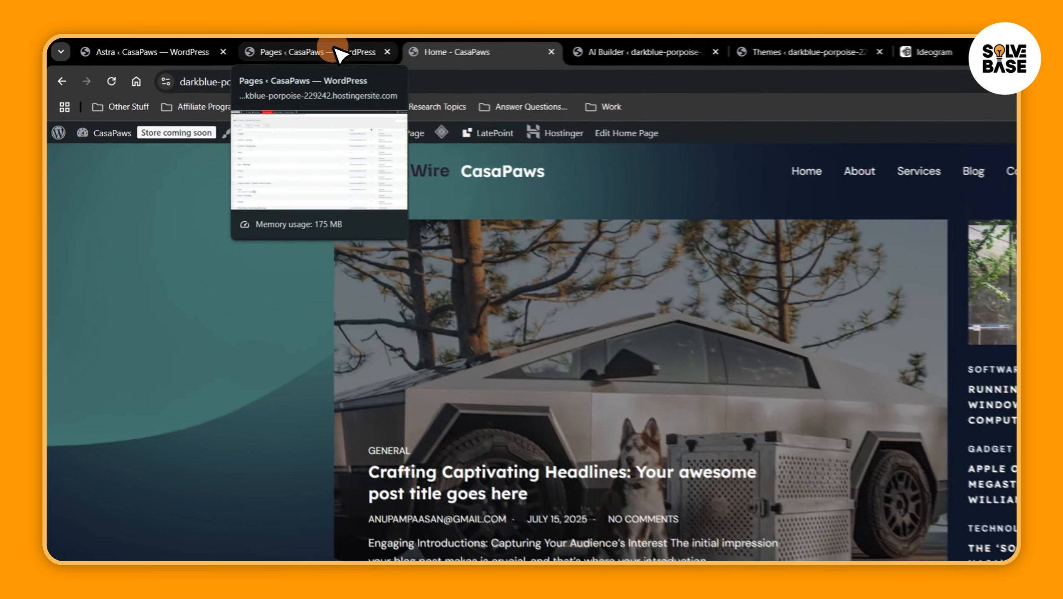
left_click(250, 51)
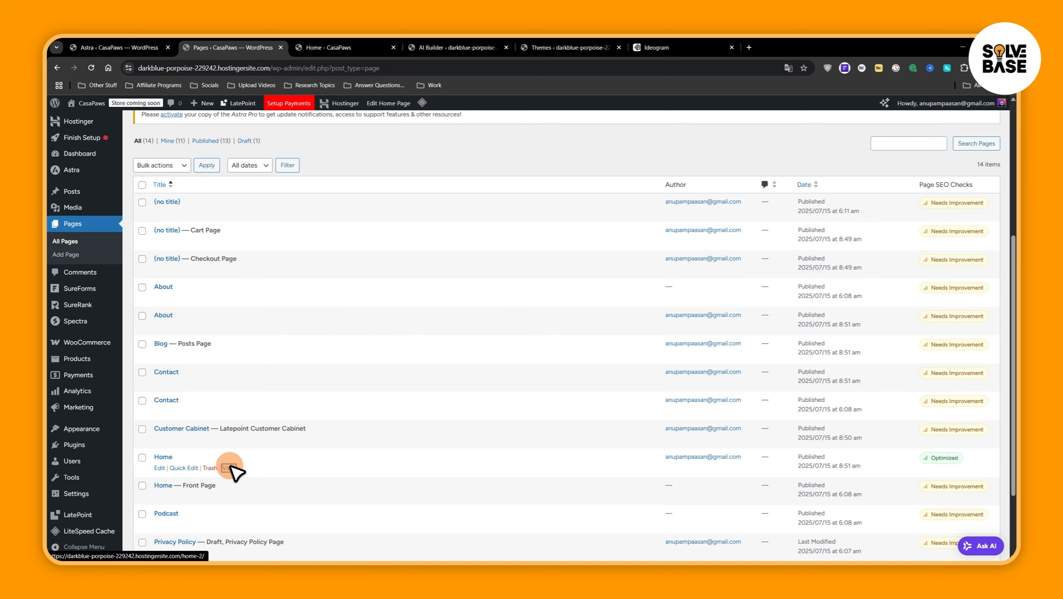
Open the newly generated Home page in a new tab and review its sections from the hero image downwards
right_click(229, 468)
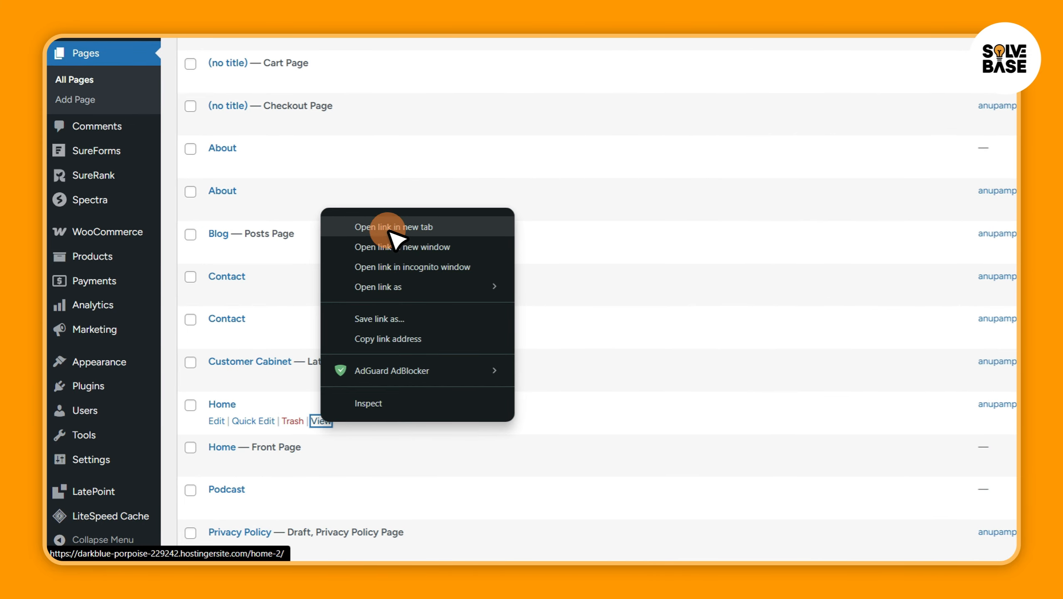
left_click(394, 229)
left_click(551, 48)
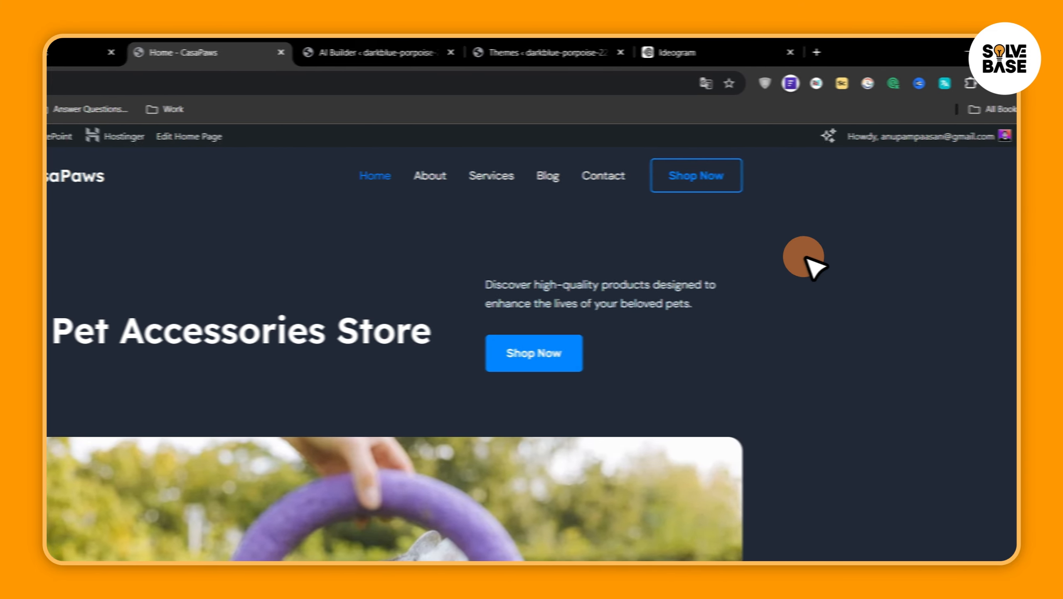
scroll(1007, 238, "down", 10)
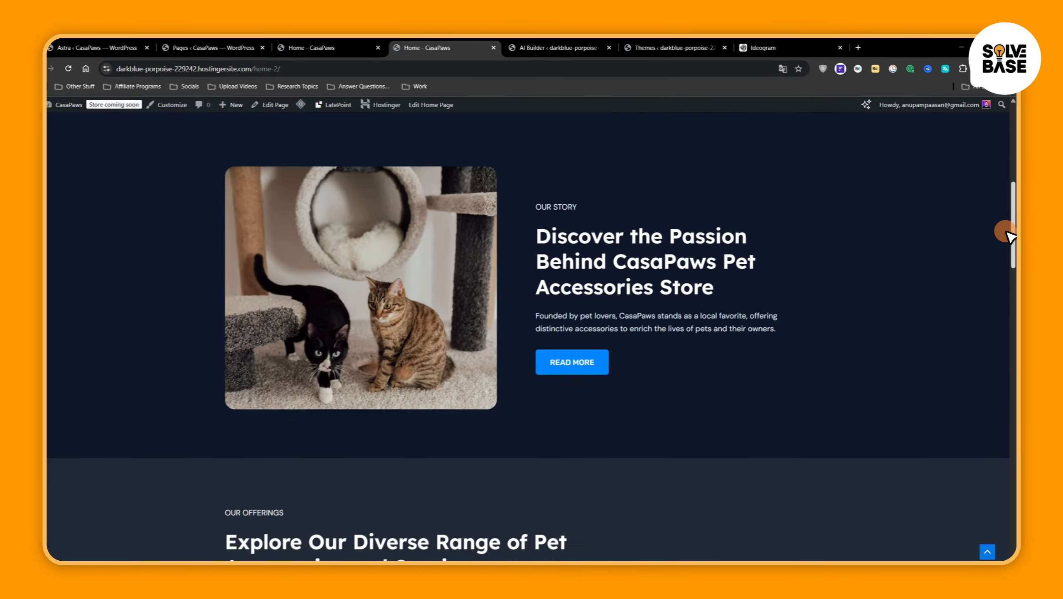
scroll(1007, 230, "up", 5)
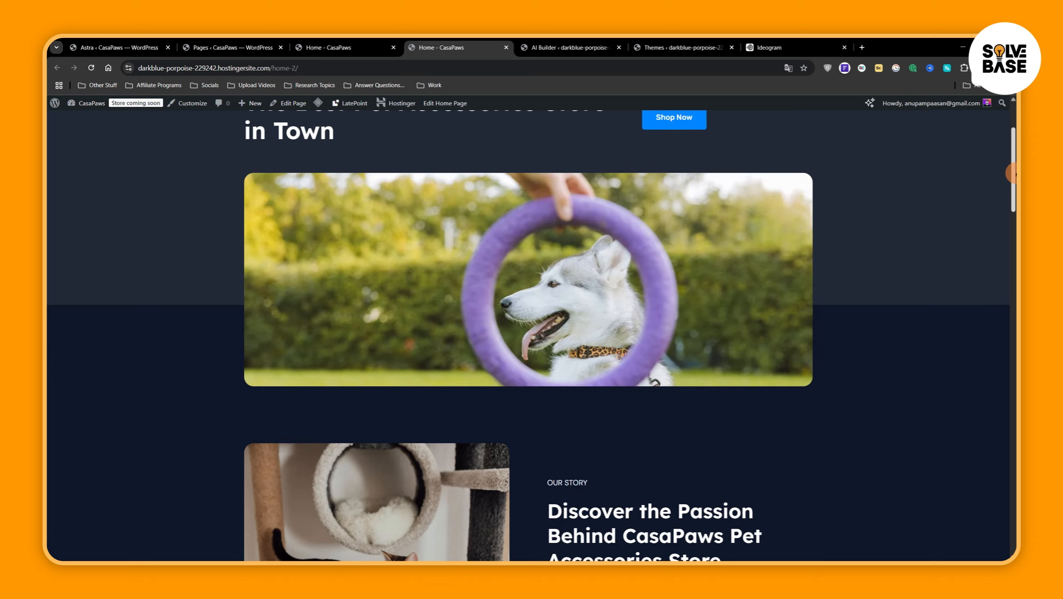
left_click_drag(1012, 172, 1010, 512)
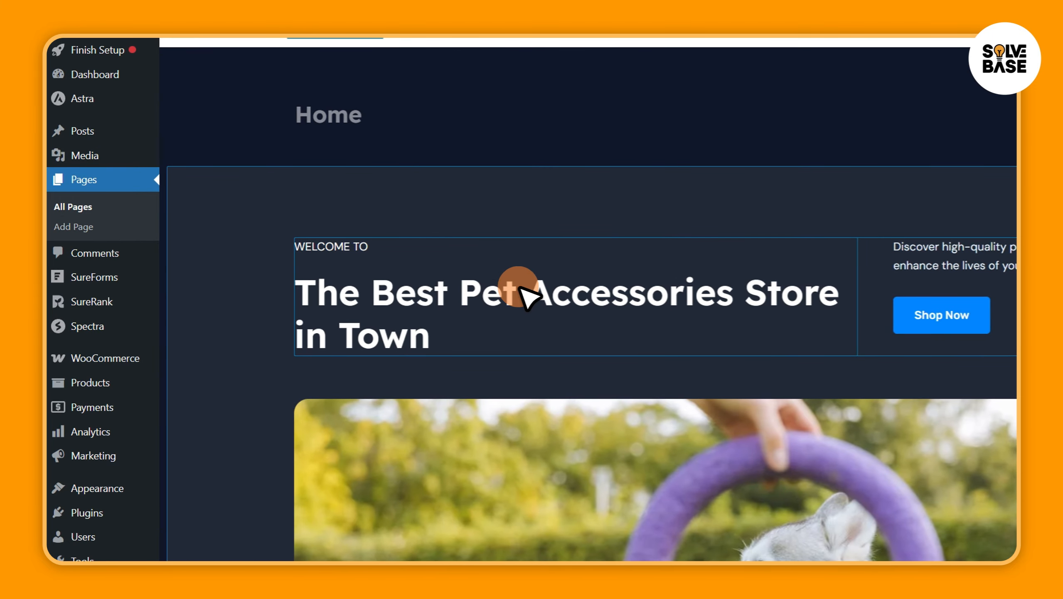
Try editing the hero heading "The Best Pet Accessories Store in Town" by inserting an extra A, and remove the letter
left_click(526, 298)
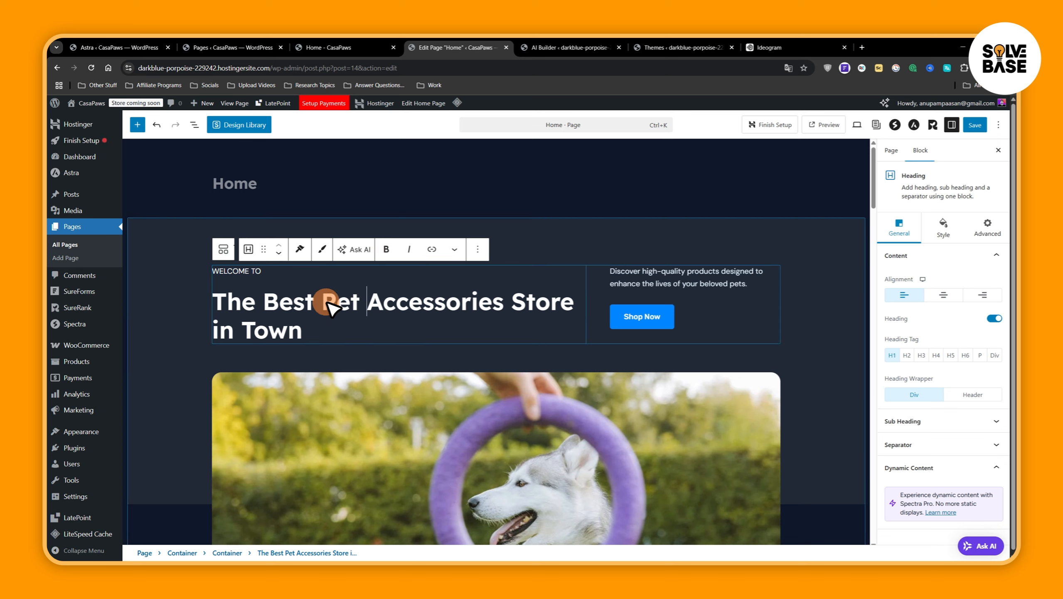
type("A")
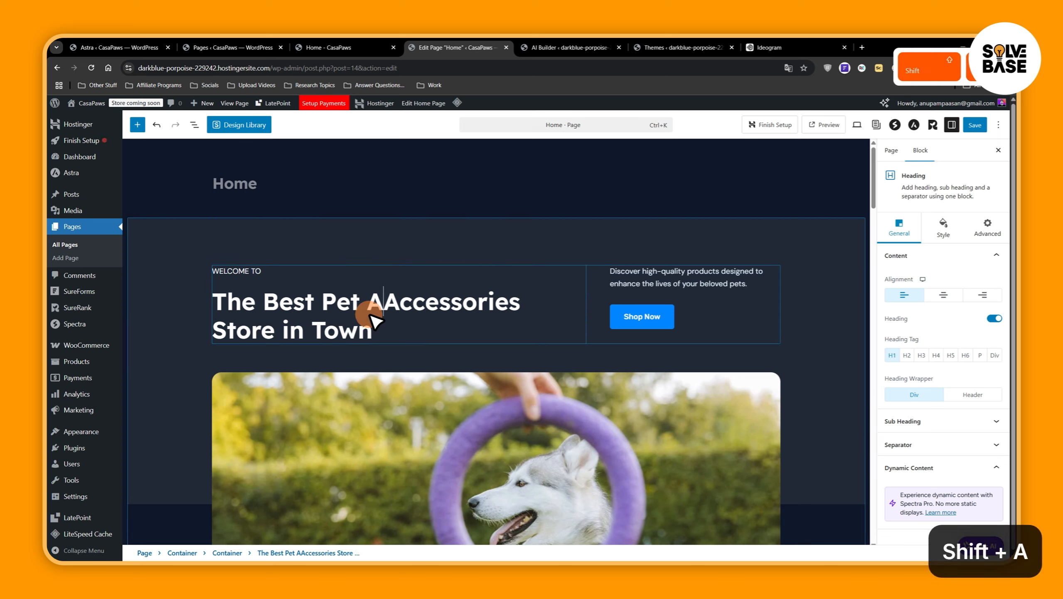
key("BackSpace")
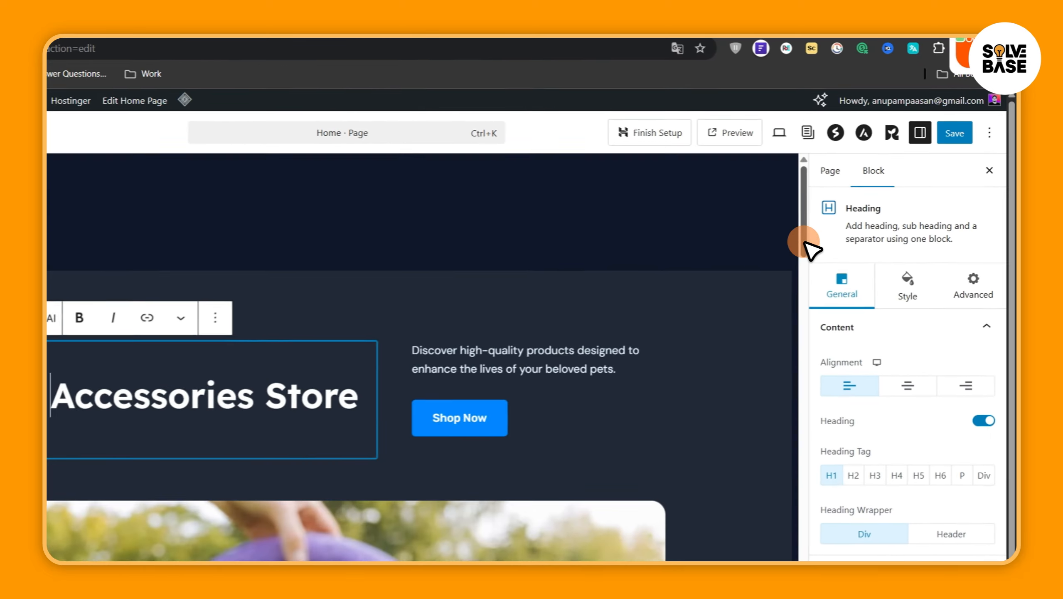
Look through the Home page in the editor and inspect the Our Process section's container and heading settings
left_click_drag(872, 198, 869, 235)
left_click_drag(795, 301, 802, 439)
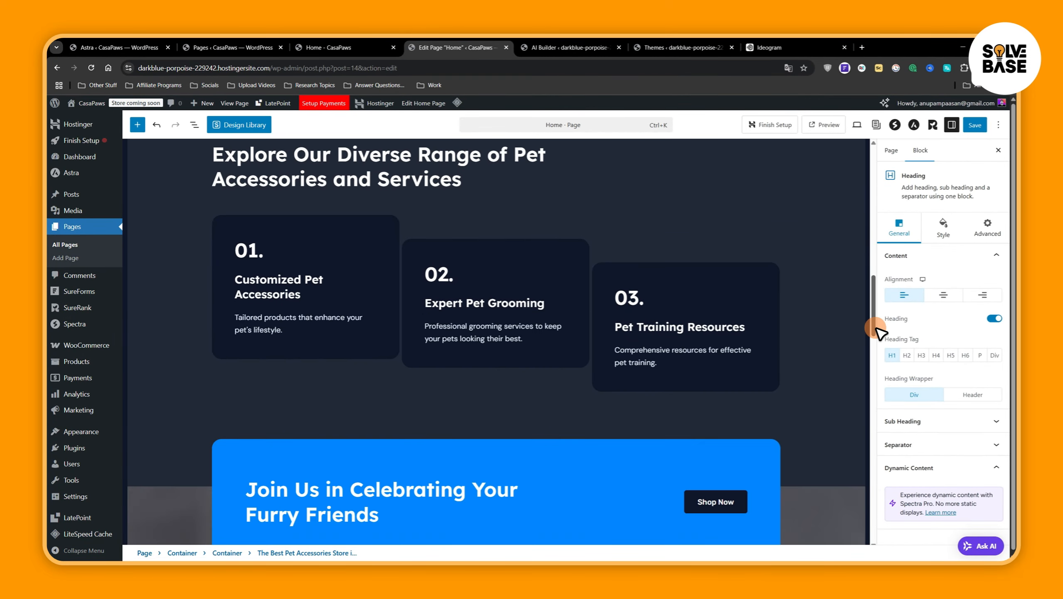
left_click_drag(878, 329, 888, 361)
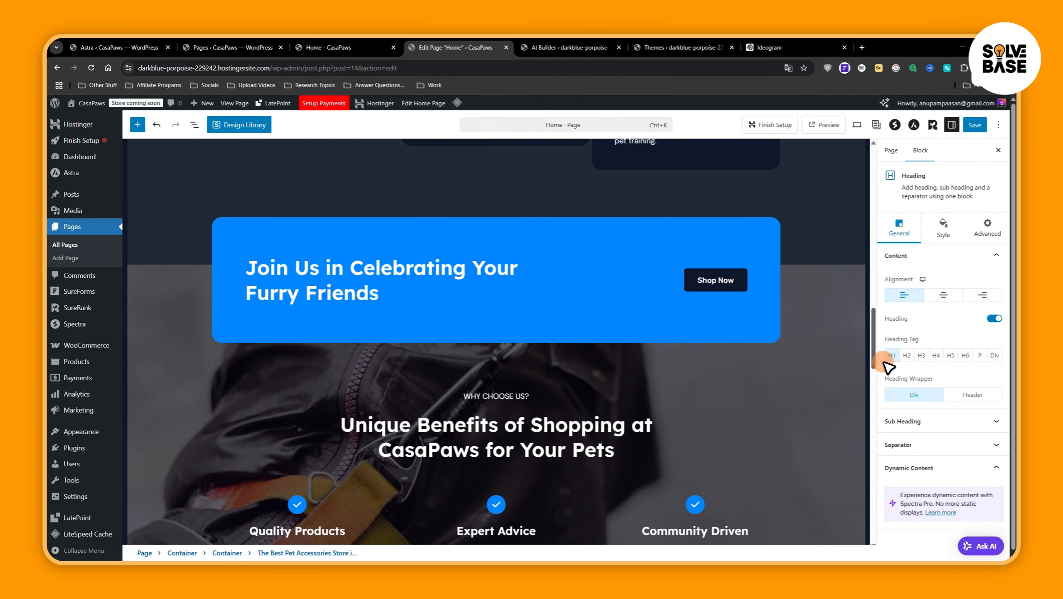
left_click_drag(800, 279, 794, 334)
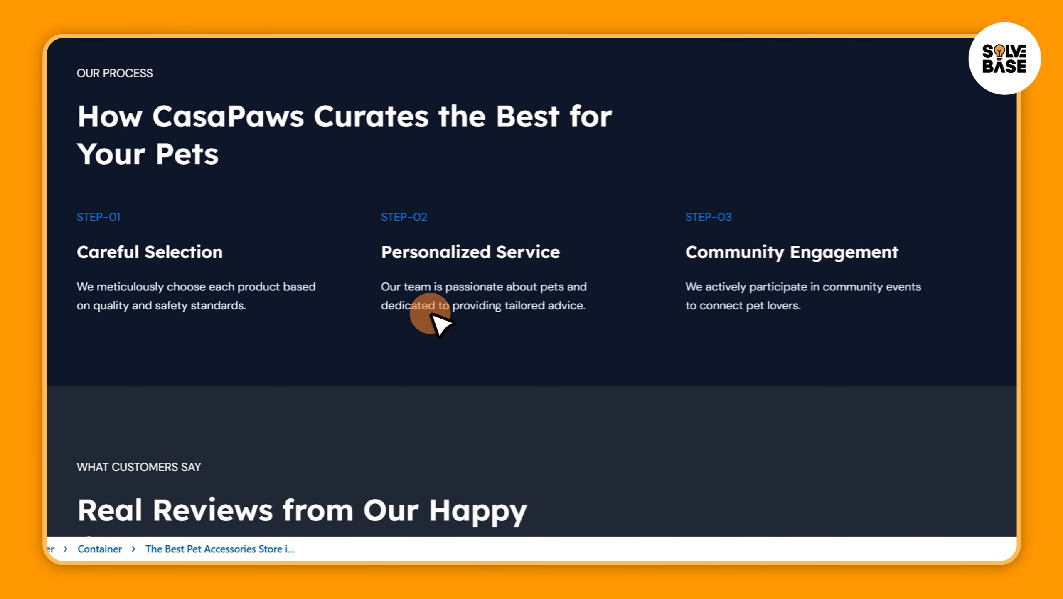
left_click(491, 381)
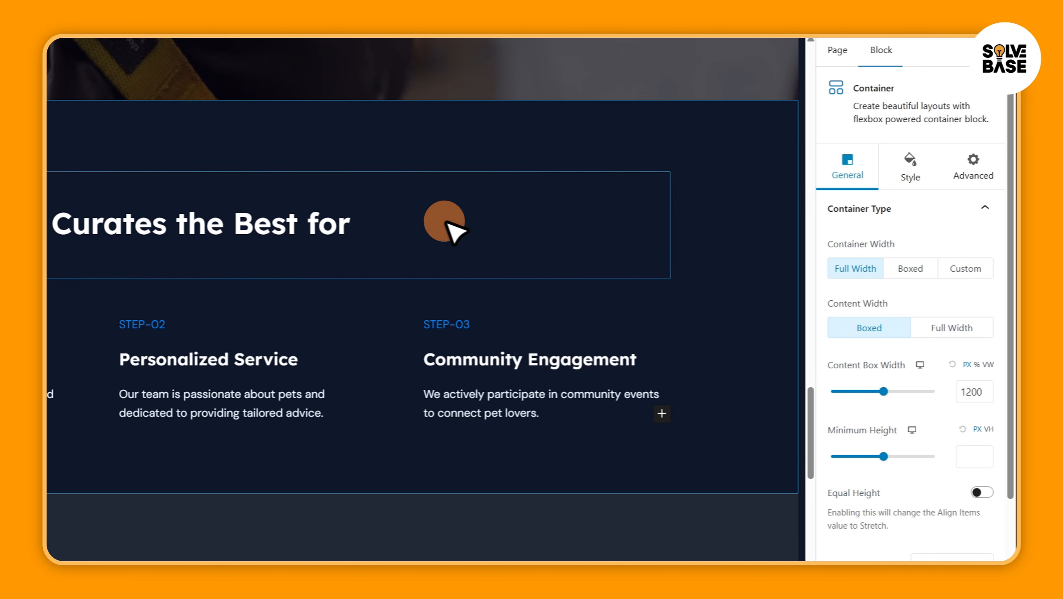
left_click(661, 273)
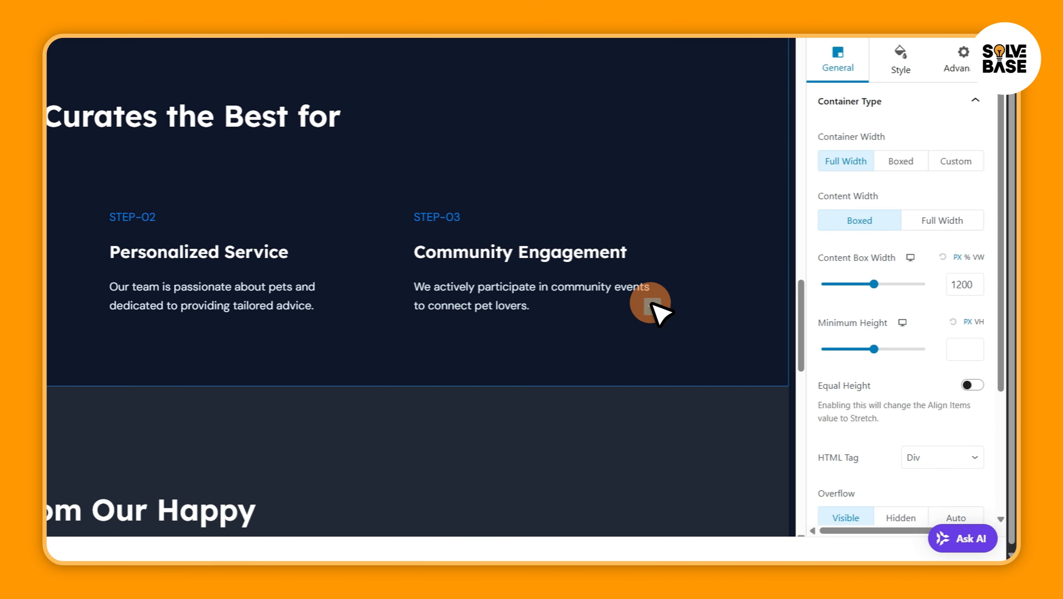
Open the full block library from the Our Process container and look through the Spectra and embed blocks
left_click(652, 306)
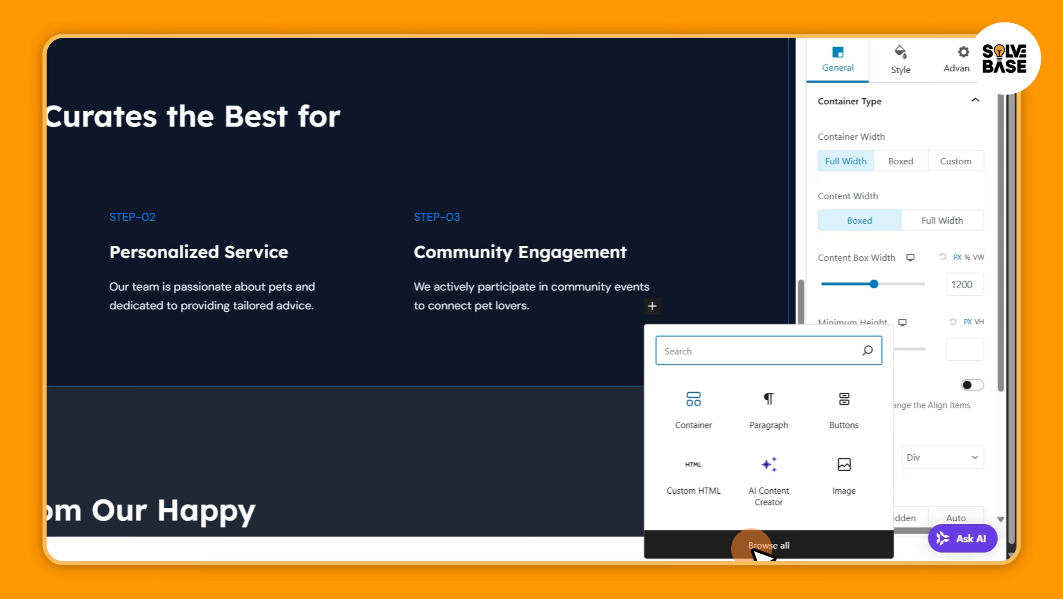
left_click(770, 545)
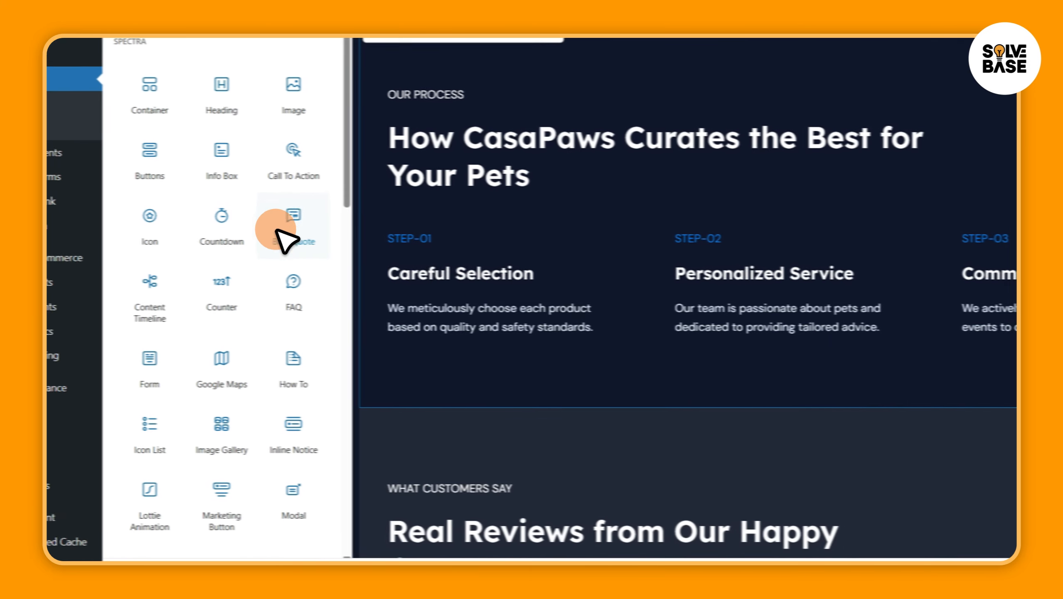
scroll(362, 159, "down", 10)
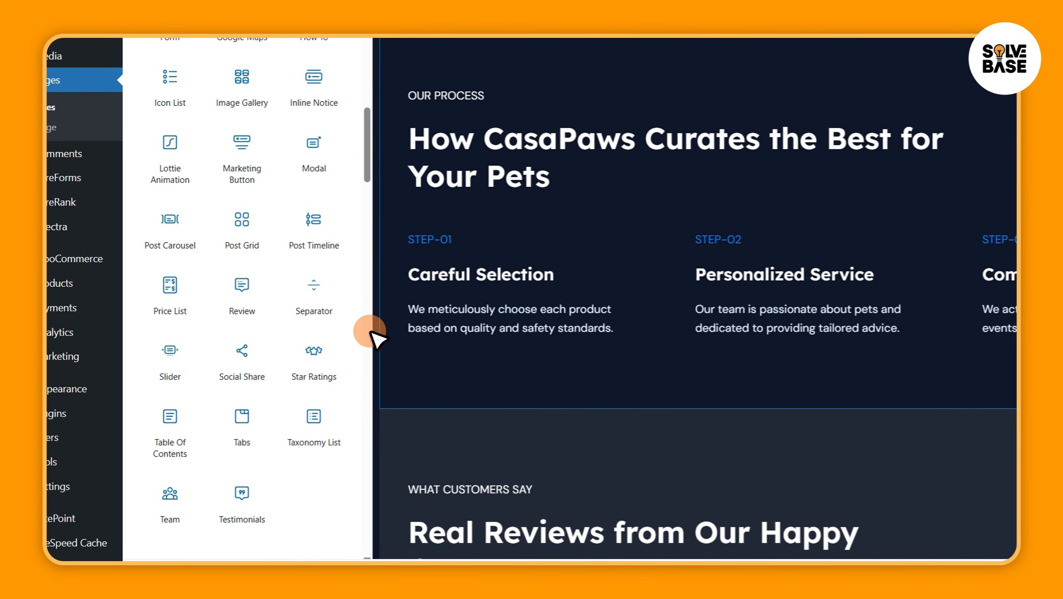
left_click_drag(368, 209, 371, 327)
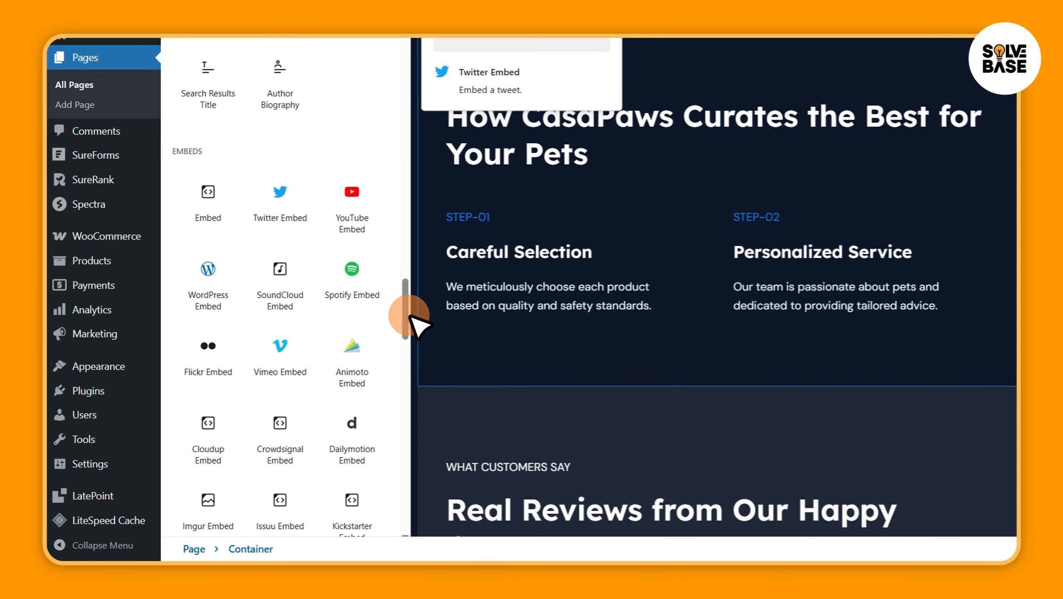
left_click_drag(410, 317, 404, 168)
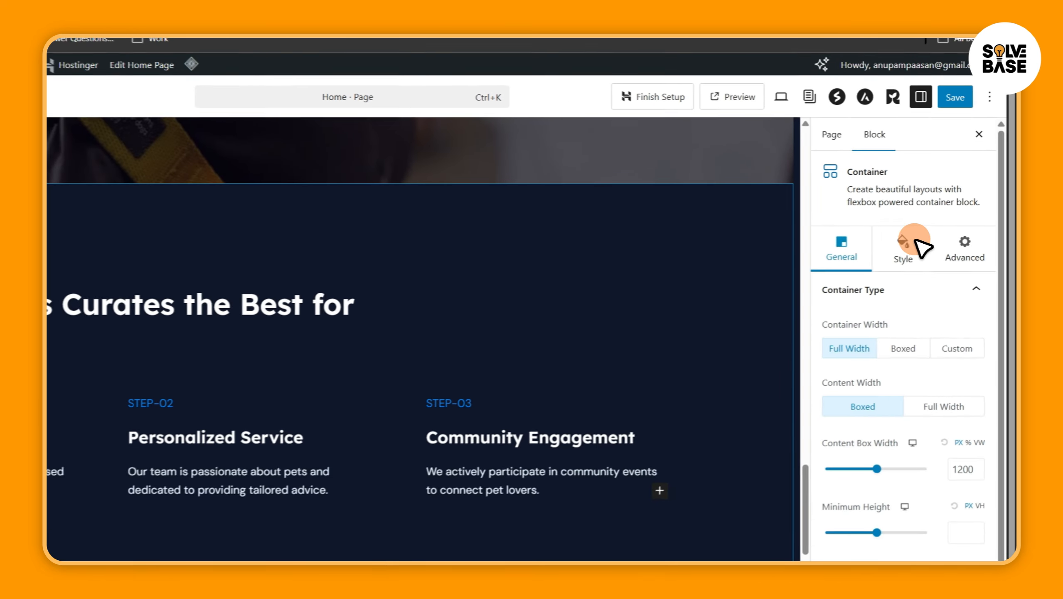
Examine the Our Process container's style settings, including its border options, and look over the remaining page sections
left_click(940, 227)
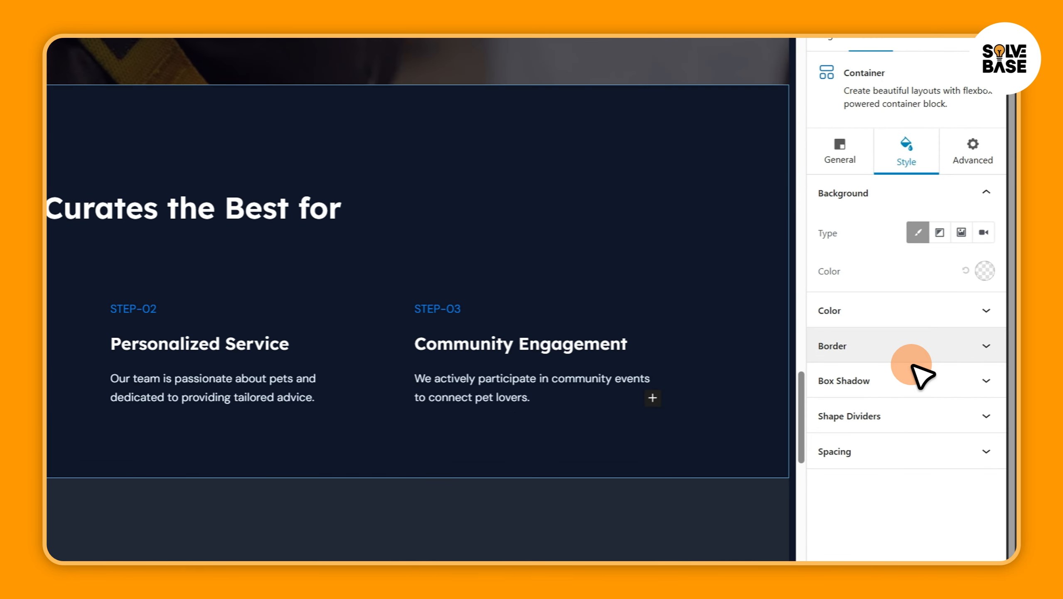
left_click(996, 357)
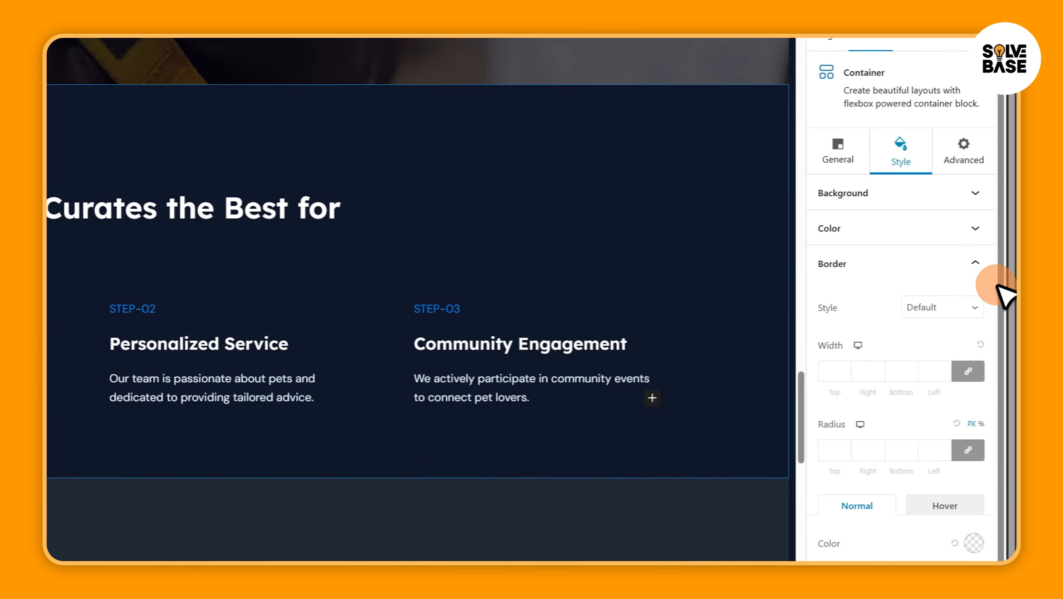
scroll(379, 167, "down", 2)
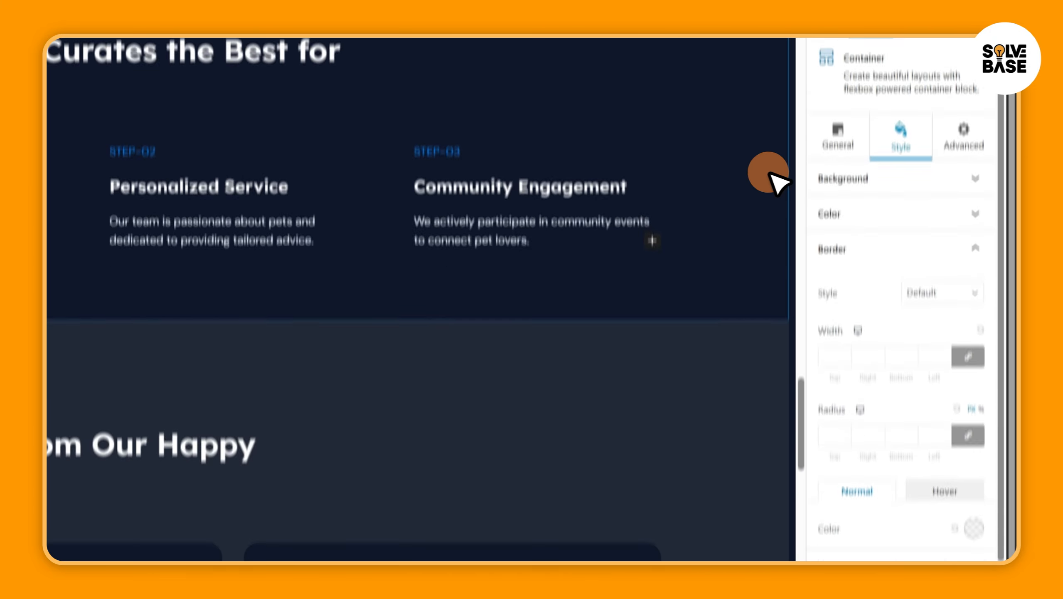
scroll(790, 320, "down", 2)
scroll(800, 365, "down", 5)
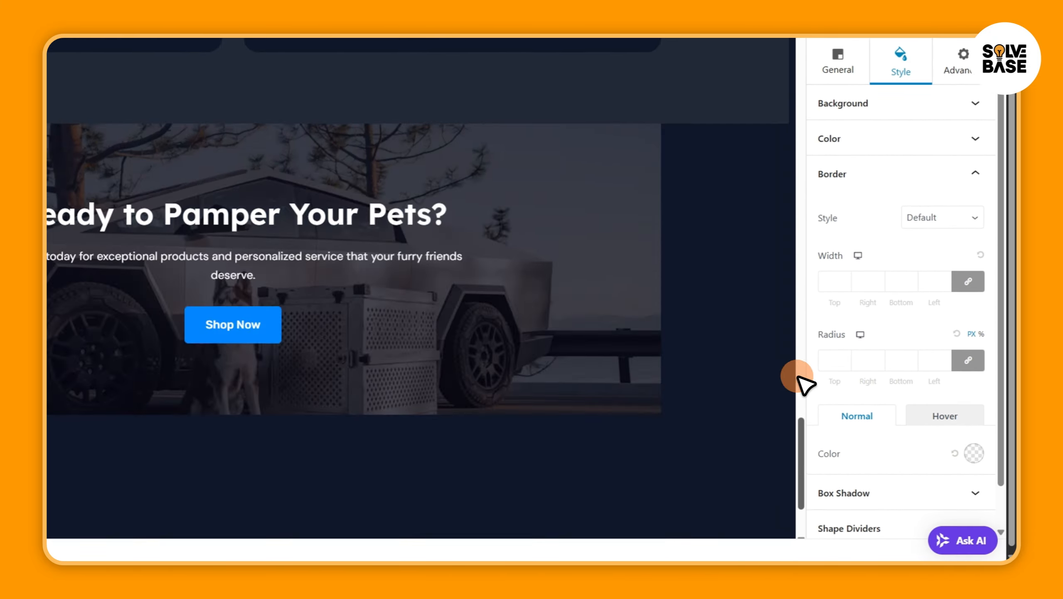
Save the Home page and review the live page down to the Our Process section
left_click_drag(798, 377, 818, 127)
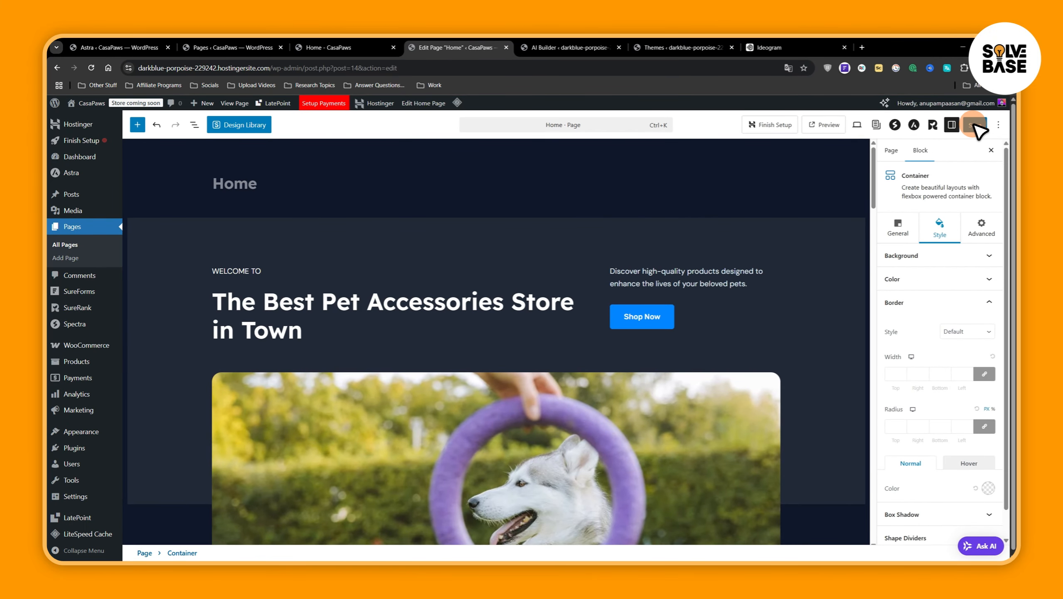
left_click(975, 125)
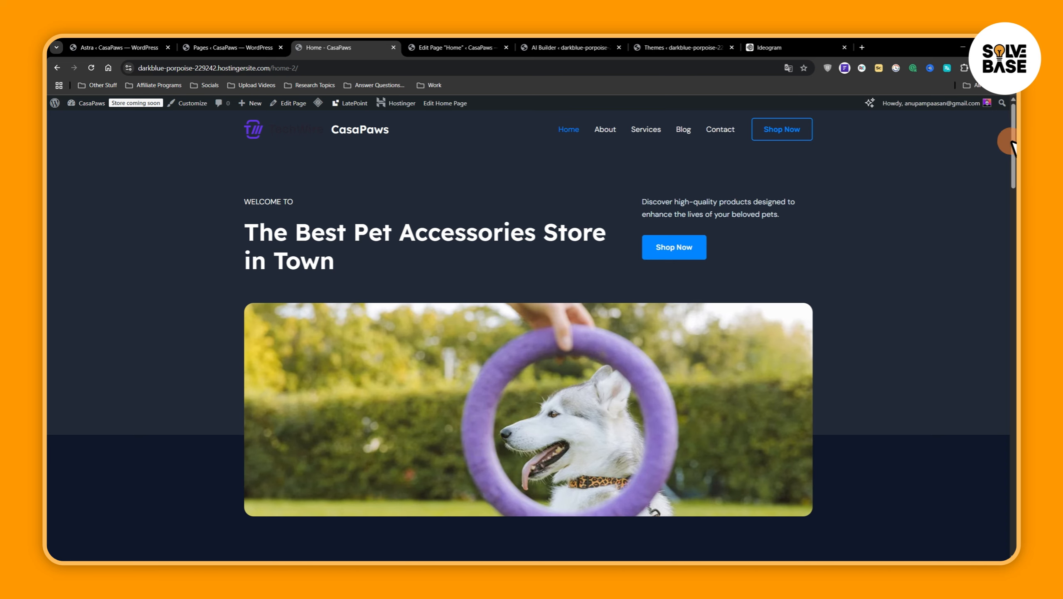
left_click_drag(1012, 146, 796, 407)
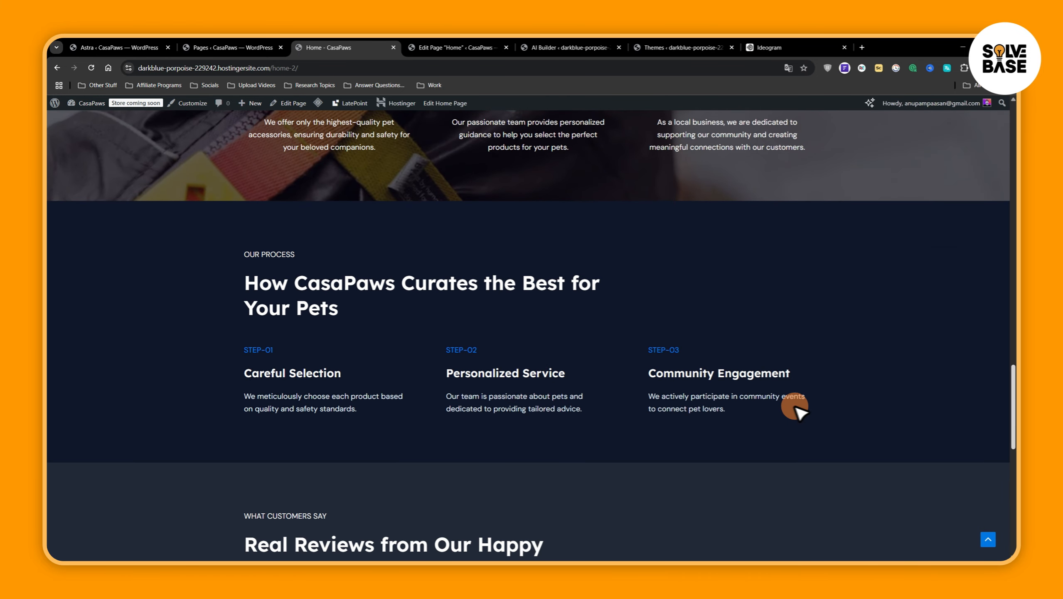